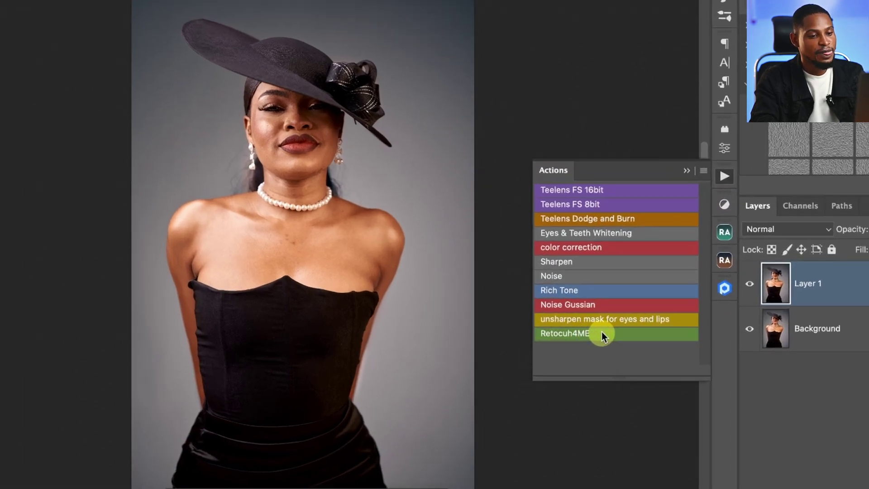
Run the Retouch4ME action on the portrait and compare the skin with the resulting layer group hidden and shown.
left_click(601, 333)
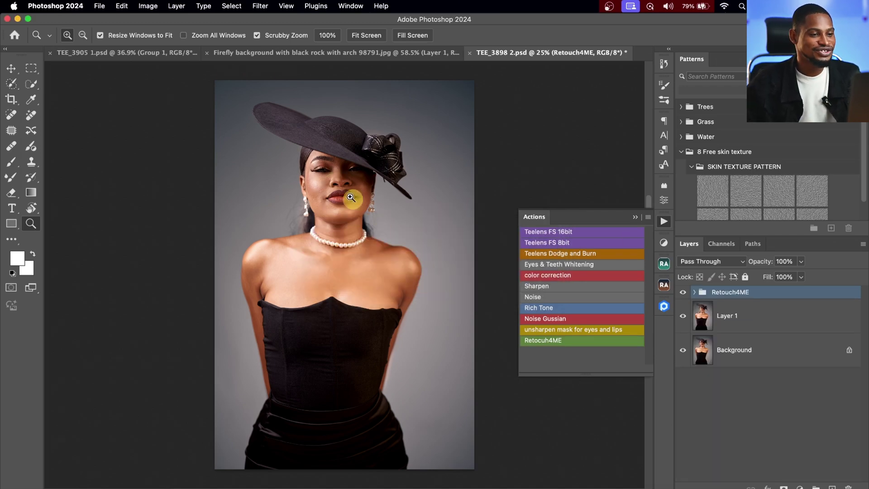
left_click_drag(351, 198, 397, 179)
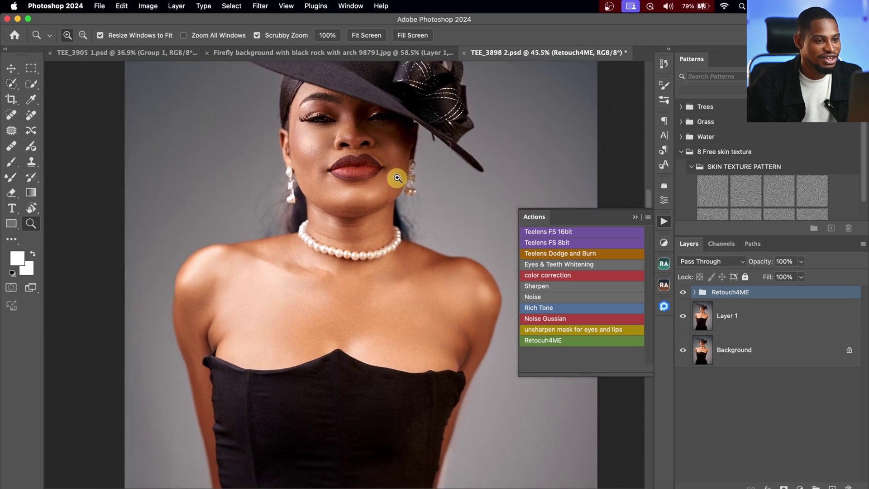
left_click(683, 292)
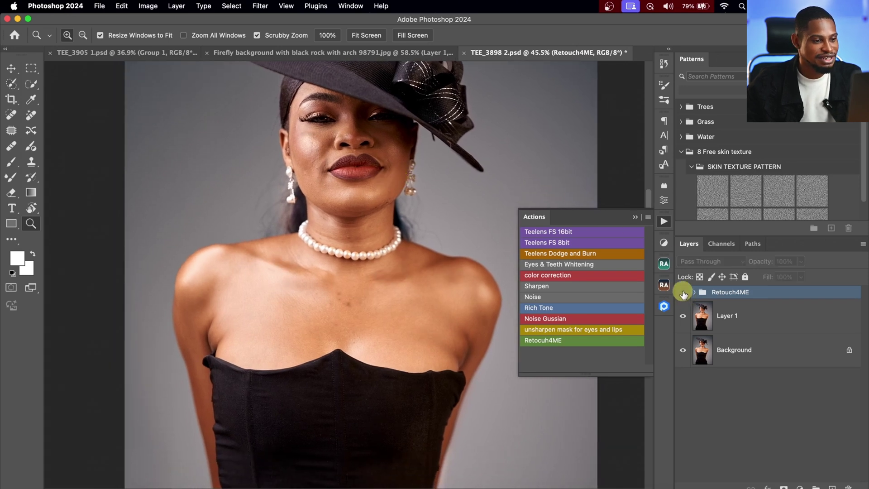
left_click(683, 294)
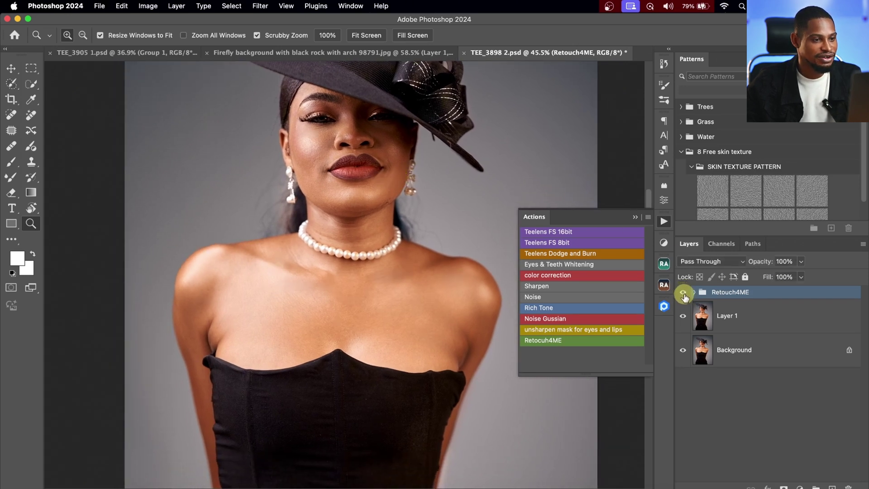
left_click(683, 293)
left_click(683, 293)
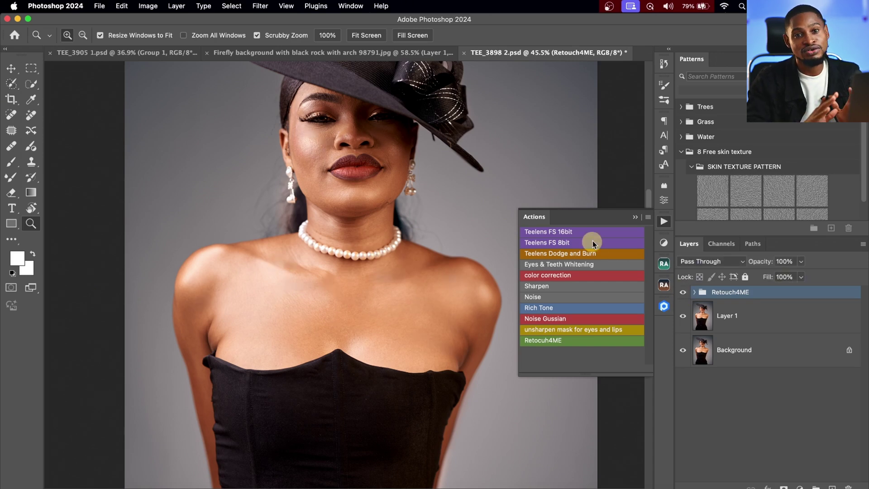
Inspect the Heal, Micro D&B, Global D&B and Eyes Vessels layers inside the Retouch4ME group and delete the whole group.
left_click(694, 292)
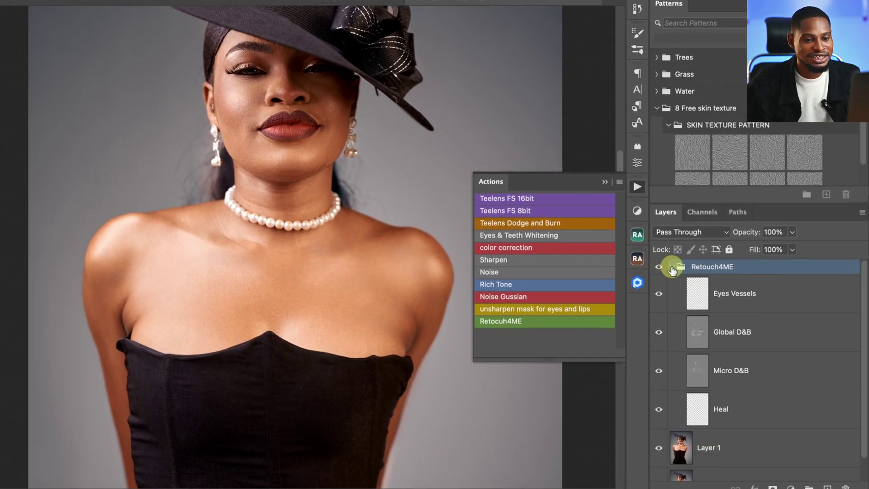
left_click(697, 414)
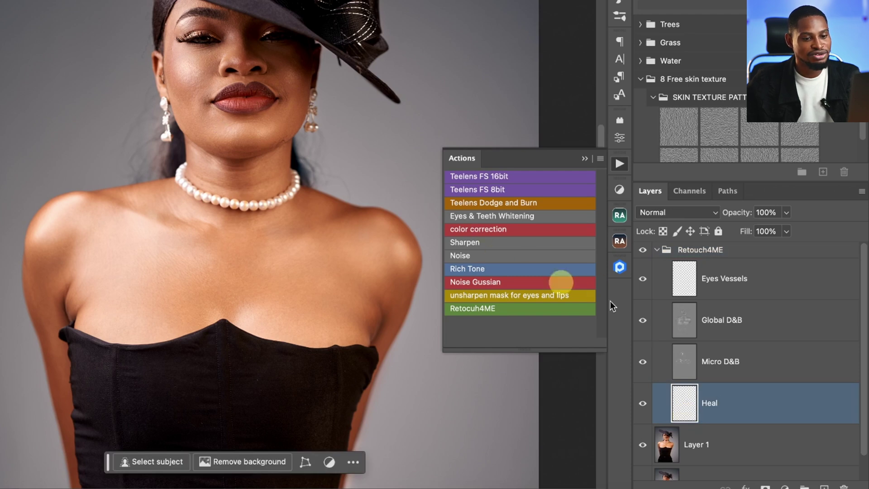
left_click(689, 362)
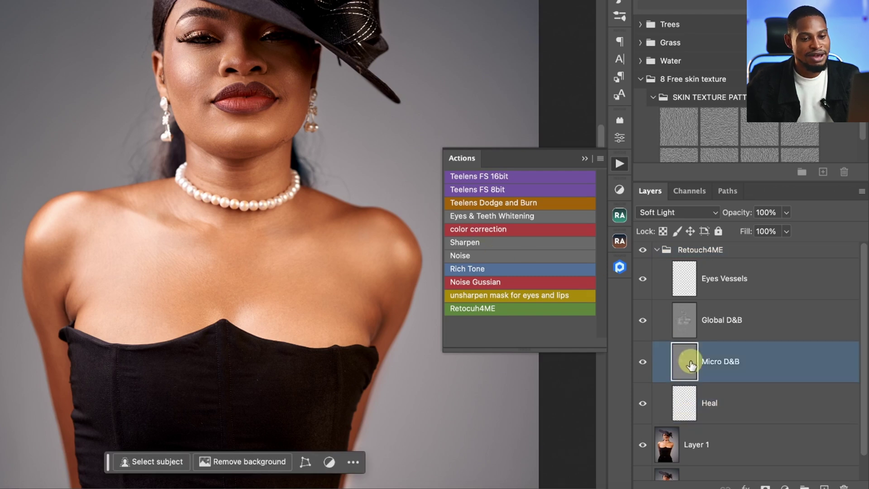
left_click(683, 317)
left_click(684, 281)
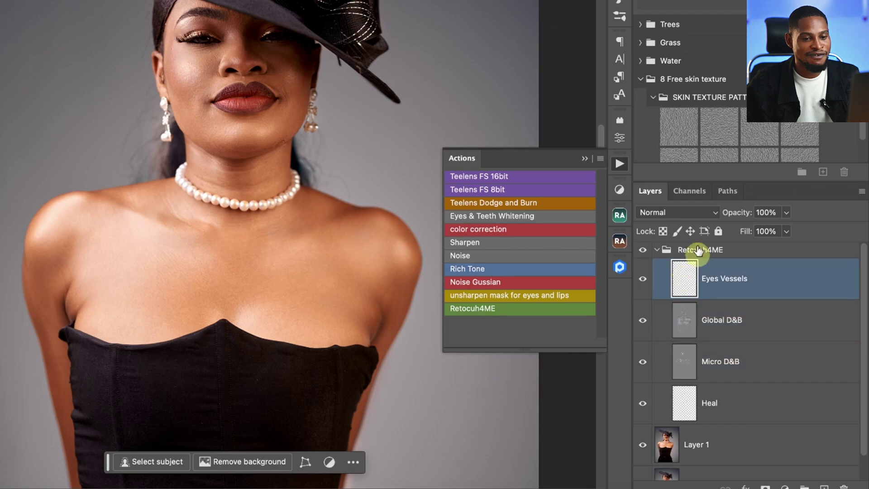
left_click(702, 252)
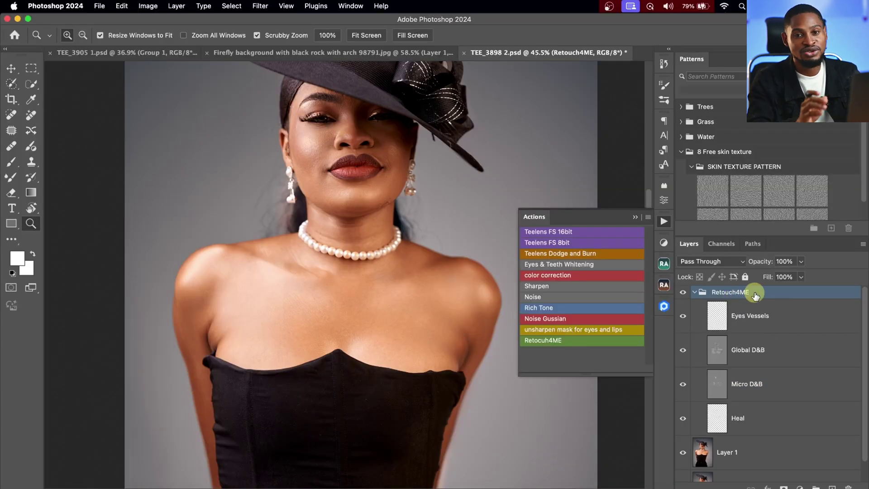
key("BackSpace")
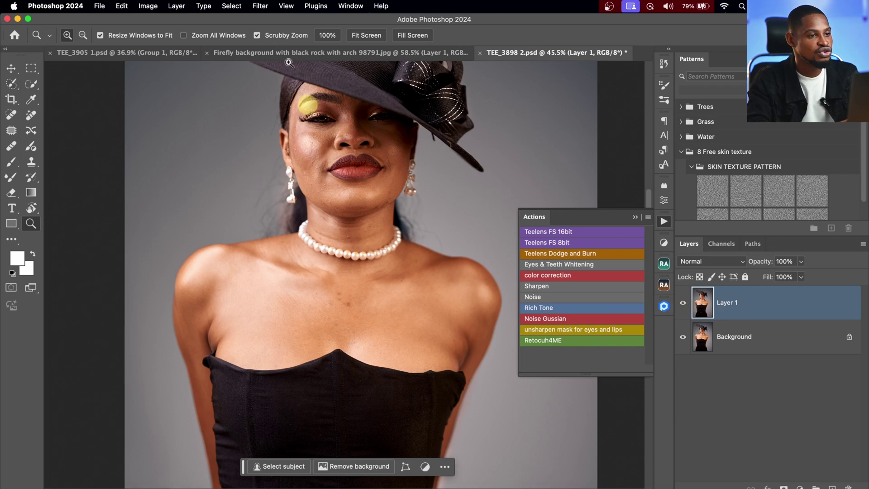
Apply the Retouch4me Heal filter to Layer 1 with Sensitivity 100 and Make Mask off, checking the skin at 150%.
left_click(262, 7)
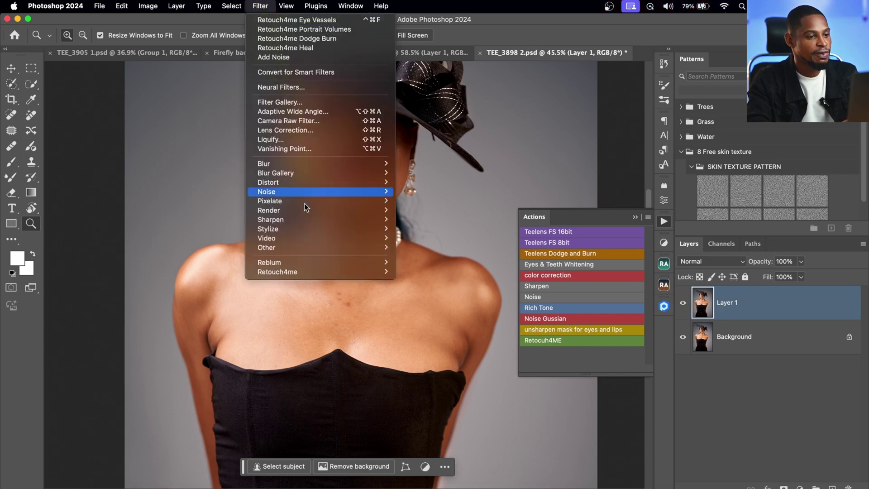
mouse_move(321, 273)
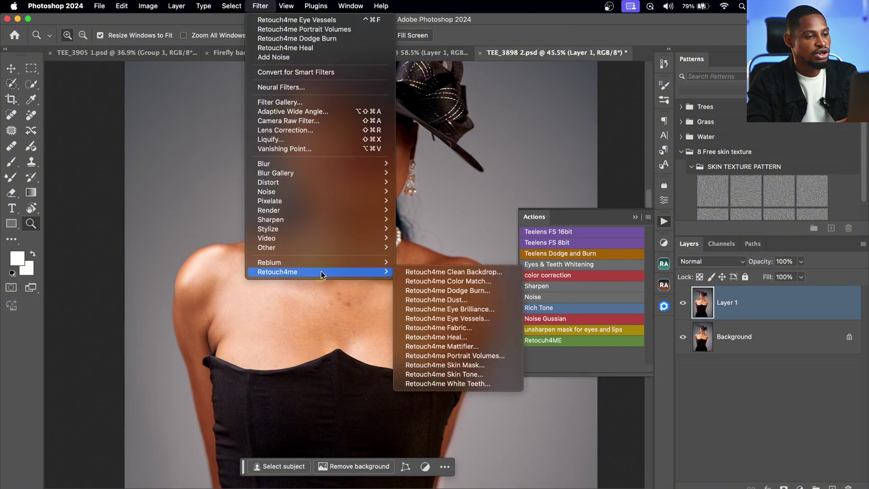
left_click(451, 338)
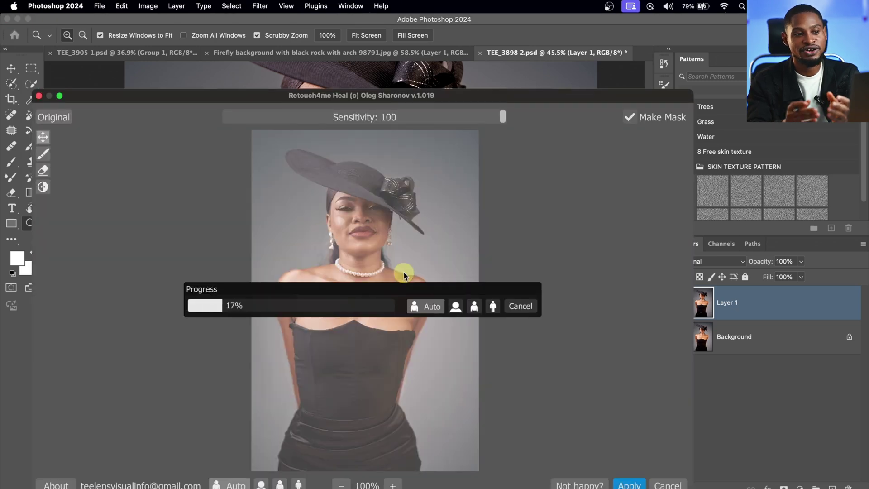
mouse_move(395, 98)
left_mouse_down()
mouse_move(428, 96)
mouse_move(428, 37)
left_mouse_up()
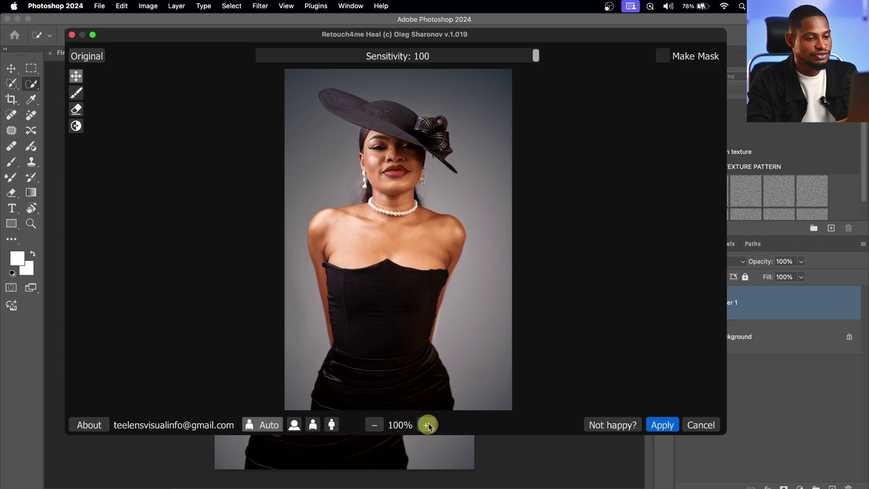
left_click(428, 425)
left_click_drag(429, 186, 421, 379)
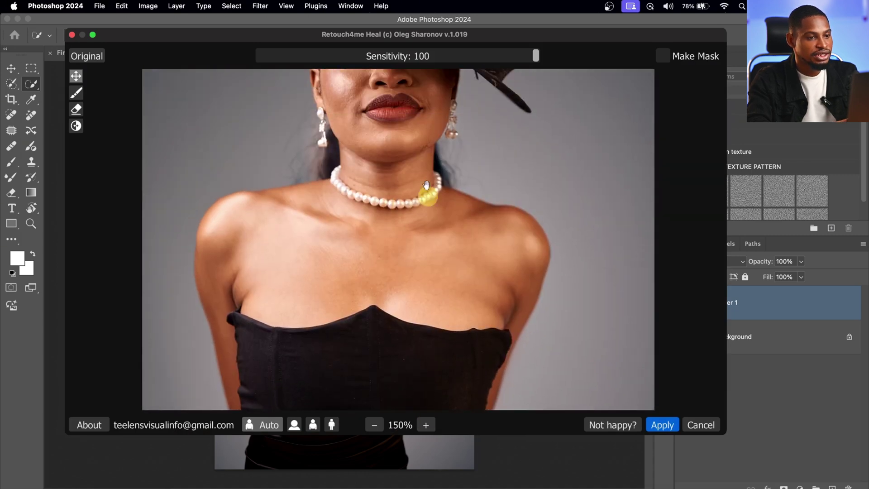
left_click_drag(426, 185, 427, 256)
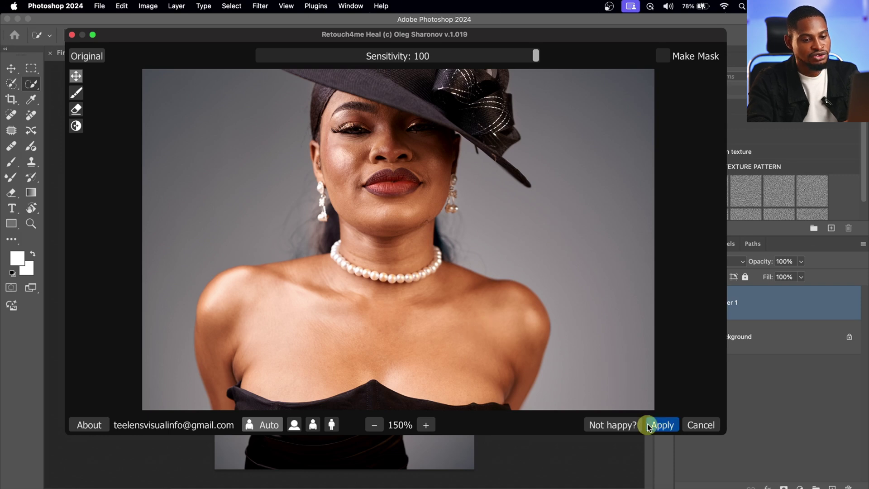
left_click(661, 426)
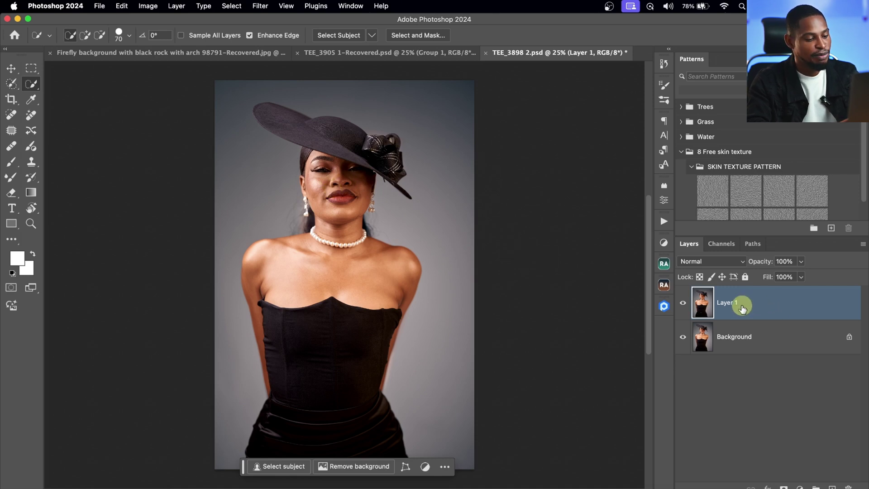
Stamp all visible layers into a new layer and open the Retouch4me Dodge Burn filter on it, previewing face and shoulders at 150%.
key("super+shift+alt+e")
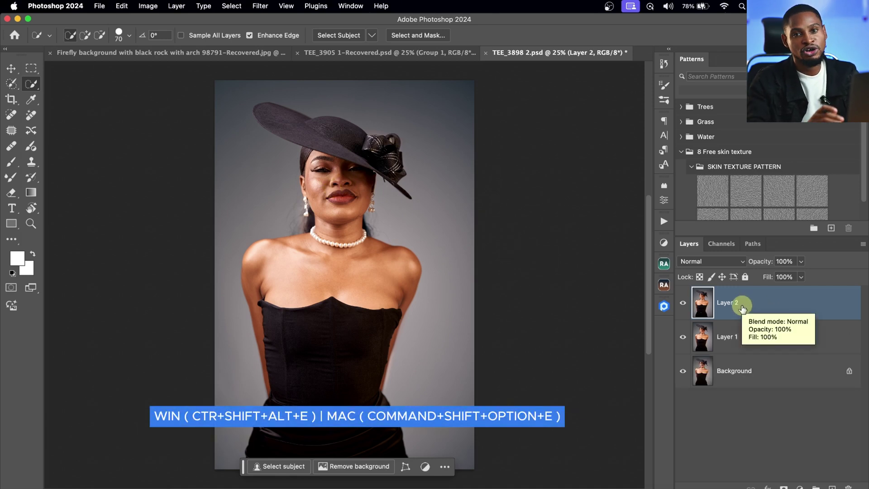
left_click(261, 6)
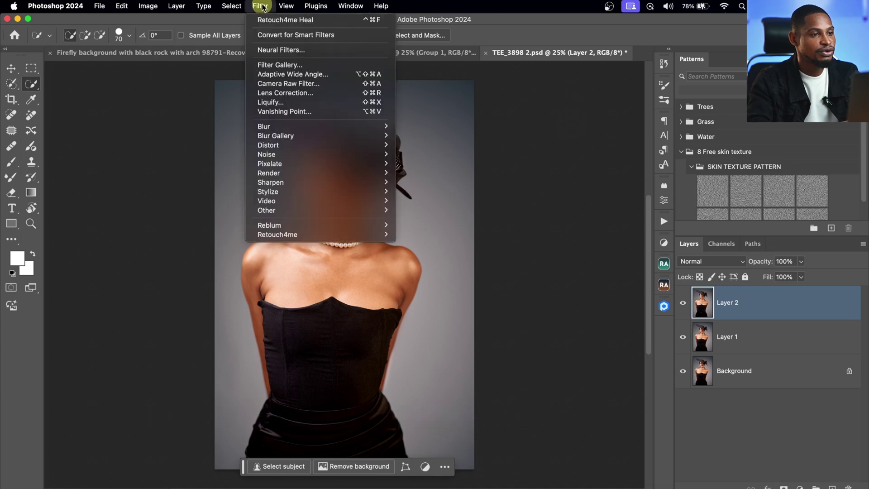
mouse_move(321, 236)
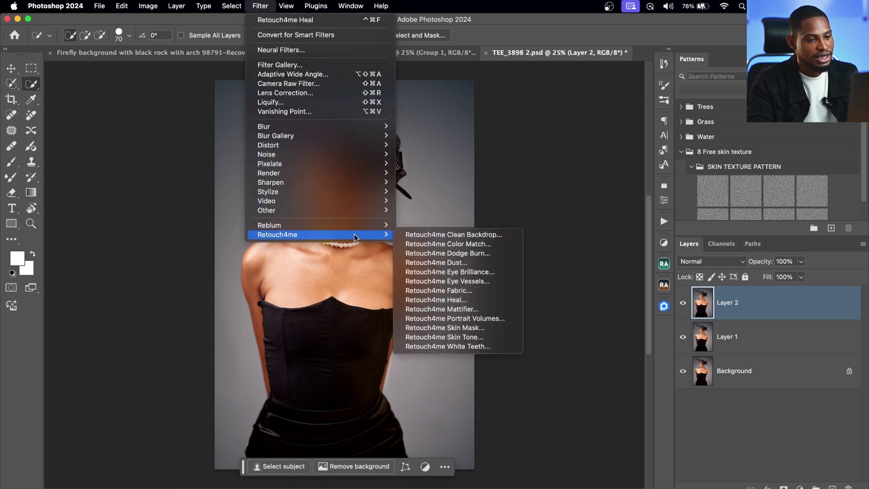
left_click(486, 254)
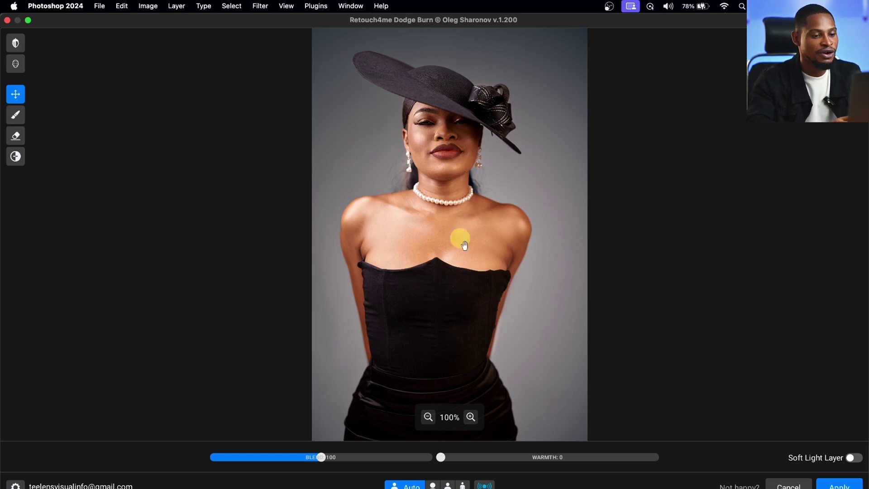
left_click(470, 416)
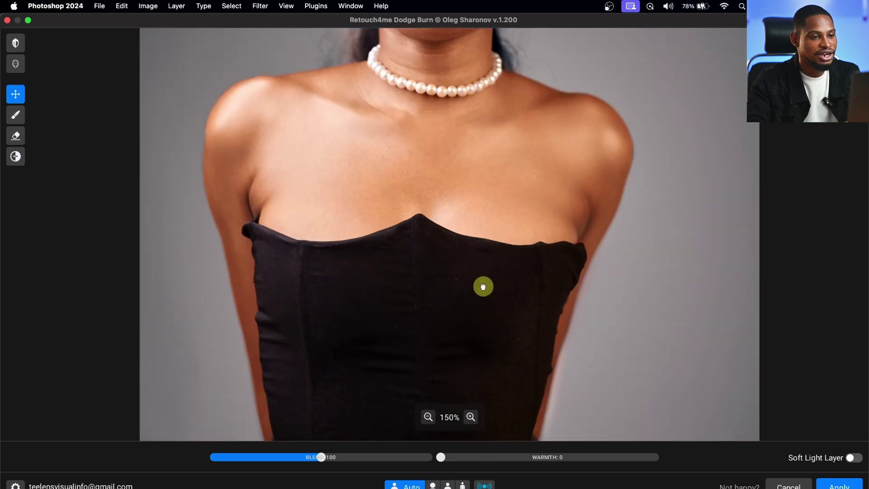
left_click_drag(483, 287, 483, 302)
left_click_drag(475, 239, 469, 360)
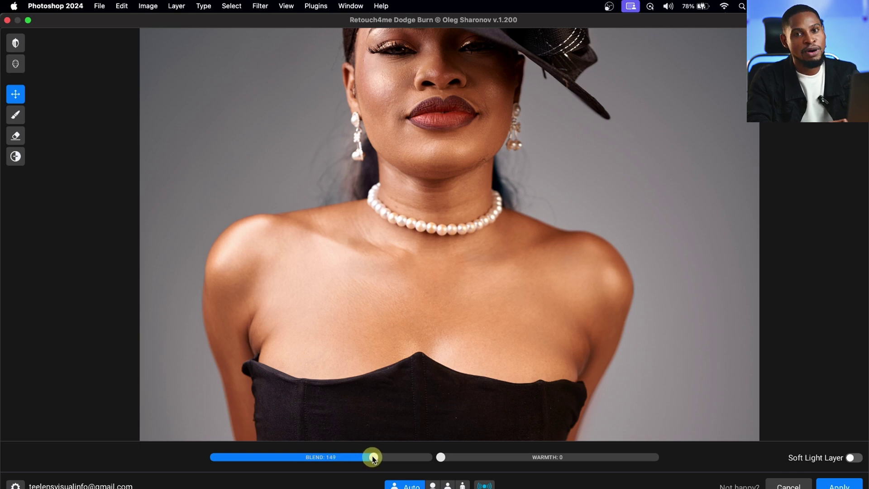
Try Dodge Burn blend strengths of 71 and 200 and compare the skin before and after.
left_click_drag(366, 457, 295, 458)
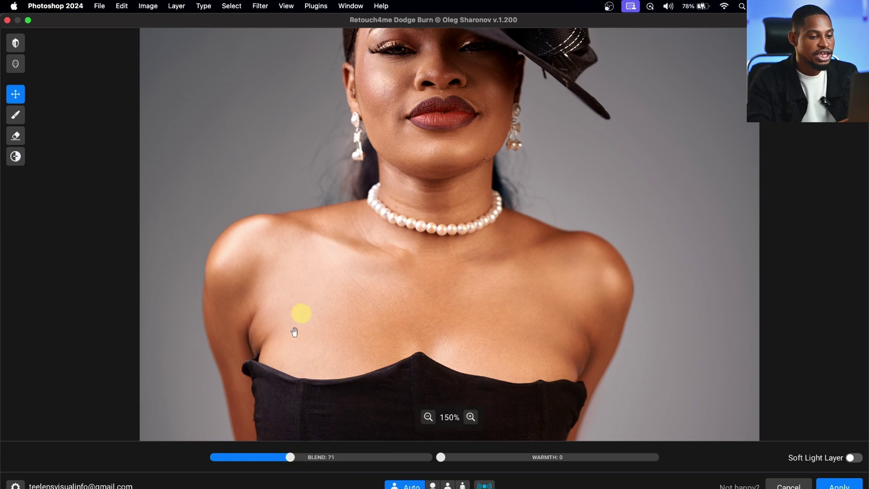
left_click_drag(292, 458, 433, 457)
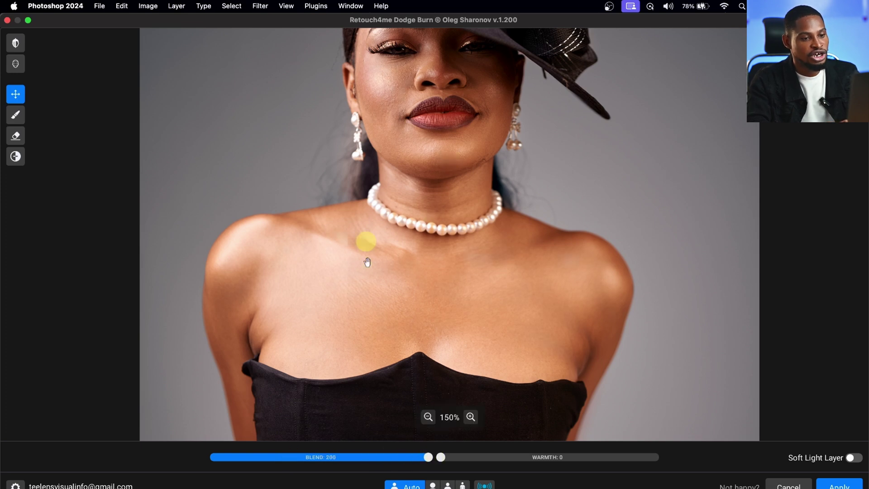
left_click(463, 220)
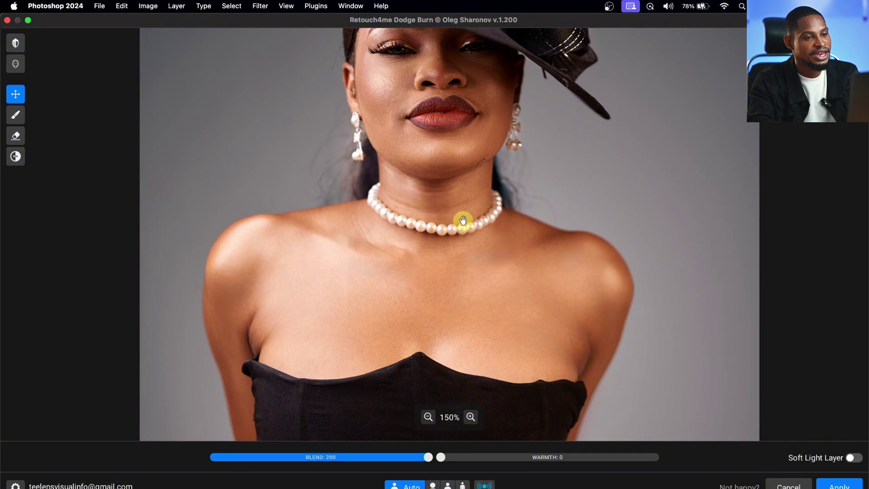
left_click(463, 220)
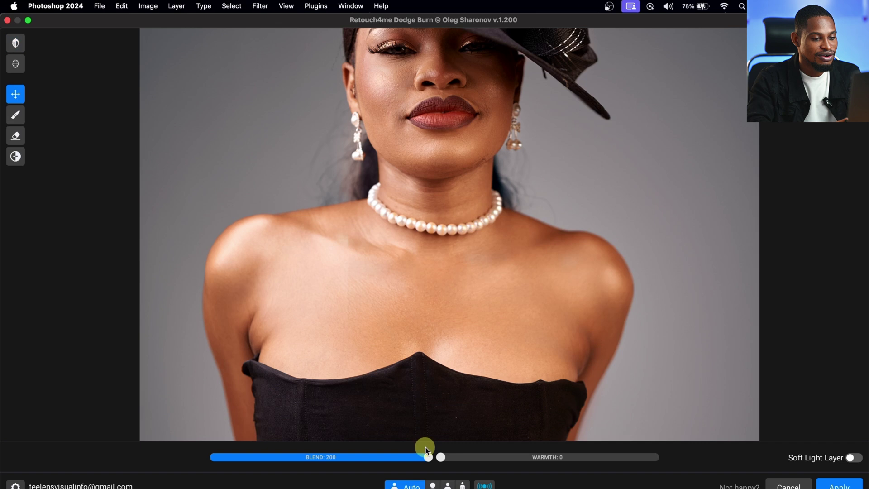
Set the Dodge Burn blend to 130 and warmth to 21, enable Soft Light Layer output, and apply the filter.
left_click_drag(428, 458, 374, 457)
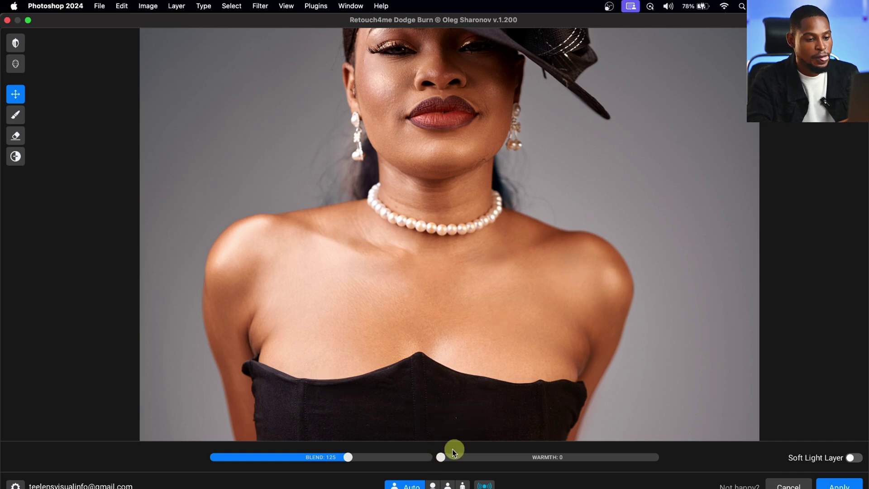
left_click_drag(441, 458, 542, 452)
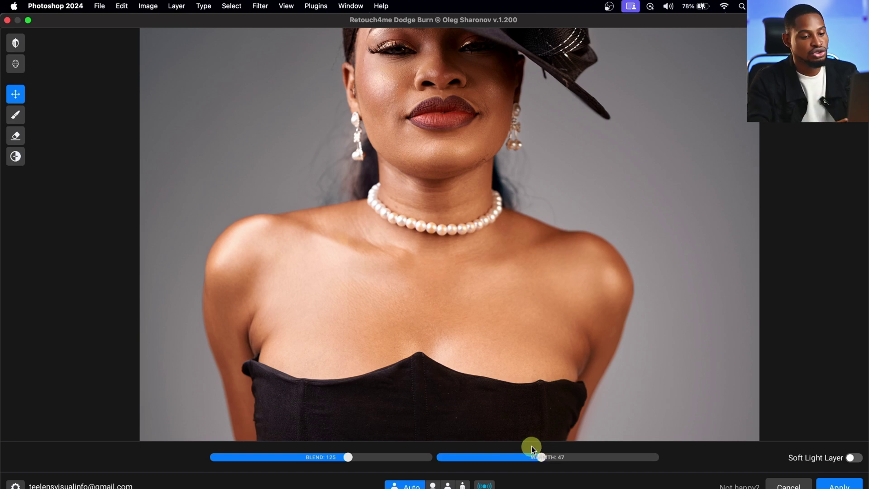
left_click_drag(541, 457, 520, 458)
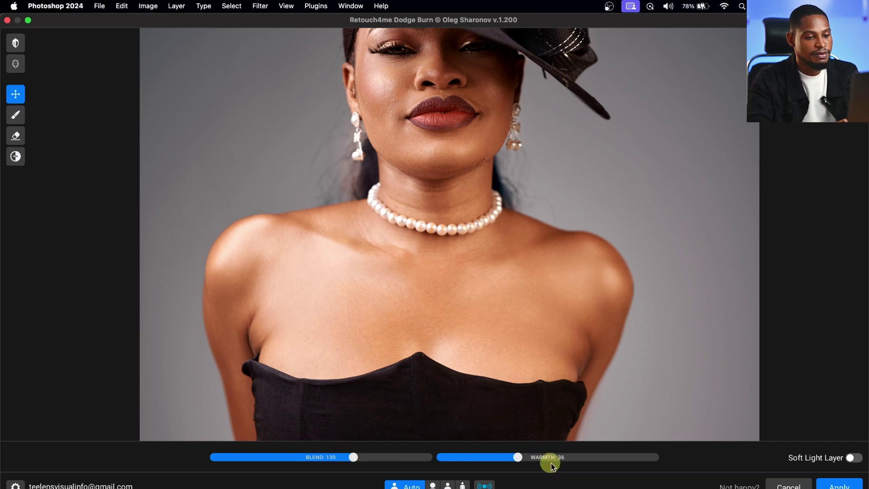
left_click_drag(518, 457, 511, 458)
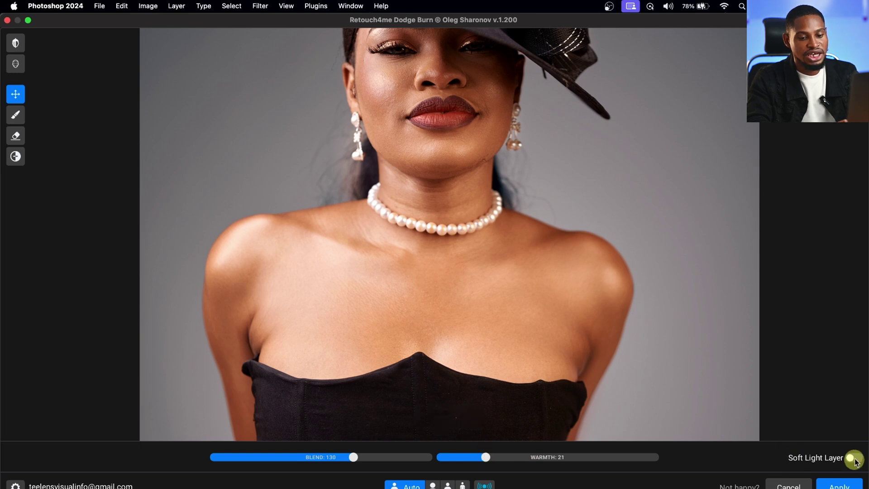
left_click(835, 486)
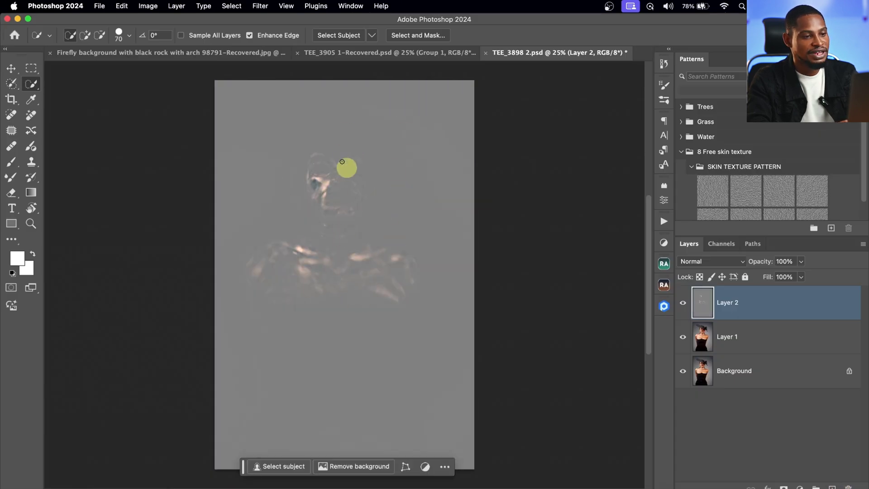
Set the grey Dodge Burn layer, Layer 2, to the Soft Light blend mode over the portrait.
key("z")
left_click_drag(316, 199, 384, 190)
key("super+0")
key("w")
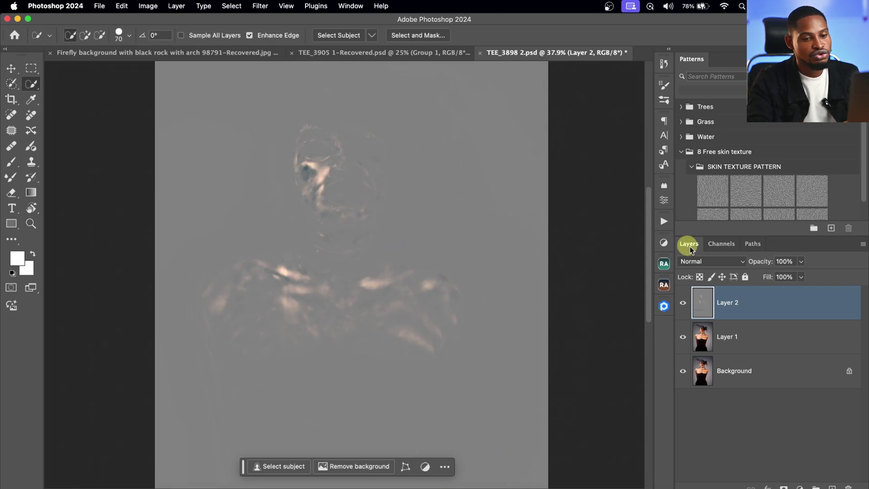
left_click(709, 263)
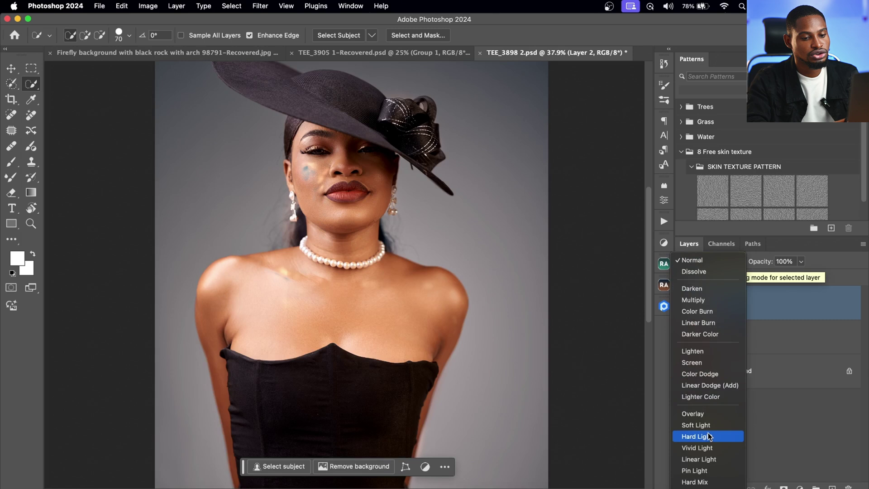
left_click(697, 425)
left_click(772, 418)
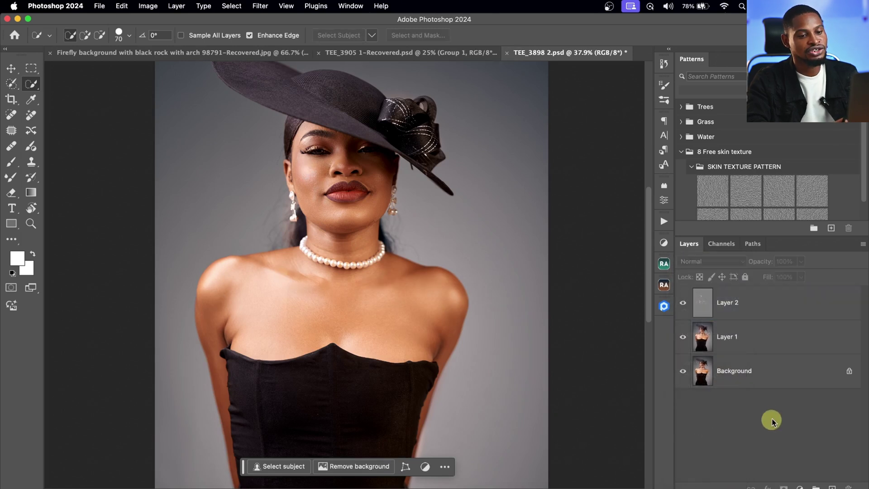
Lower Layer 2's opacity to 80% and compare the skin with the layer hidden and shown.
left_click(683, 306)
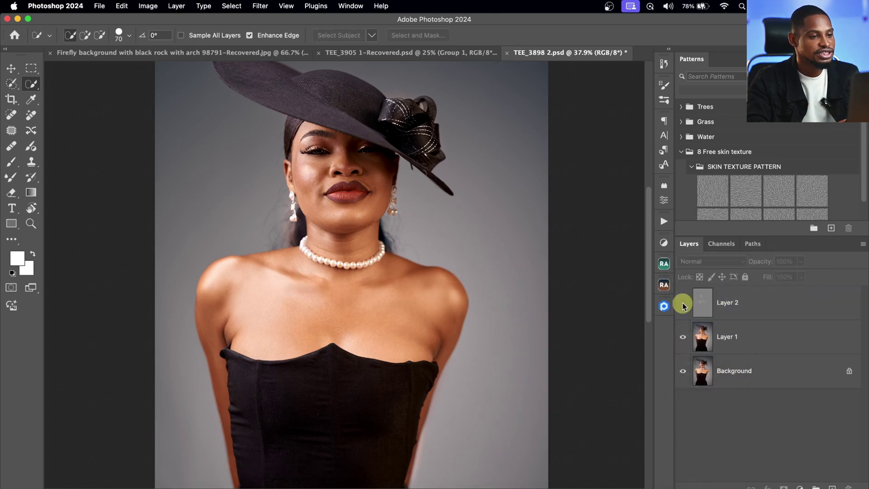
left_click(683, 305)
left_click(683, 306)
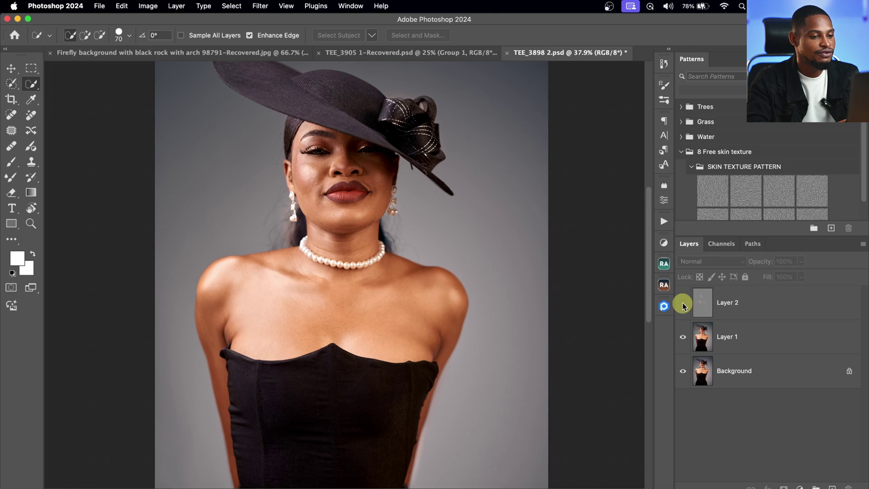
left_click(683, 306)
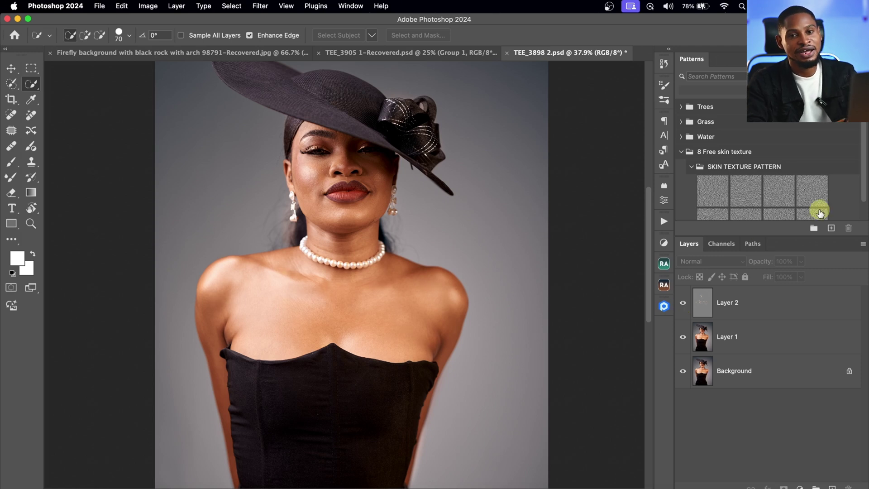
left_click(745, 306)
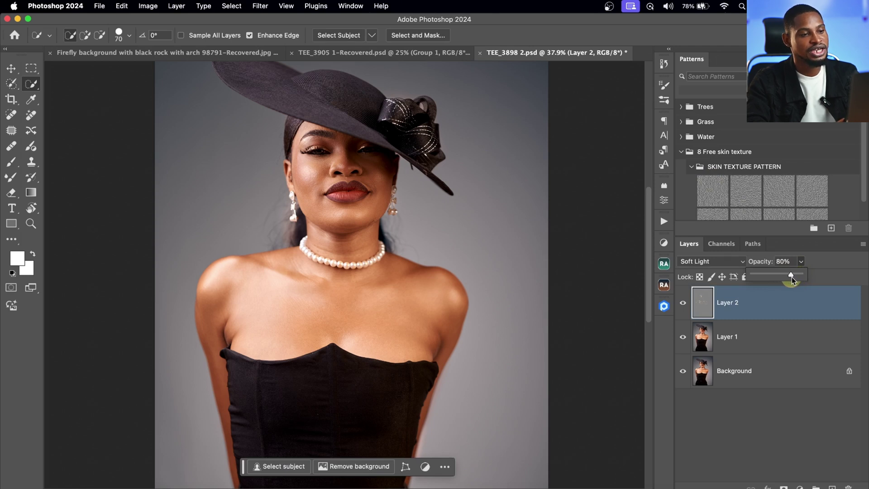
left_click(683, 303)
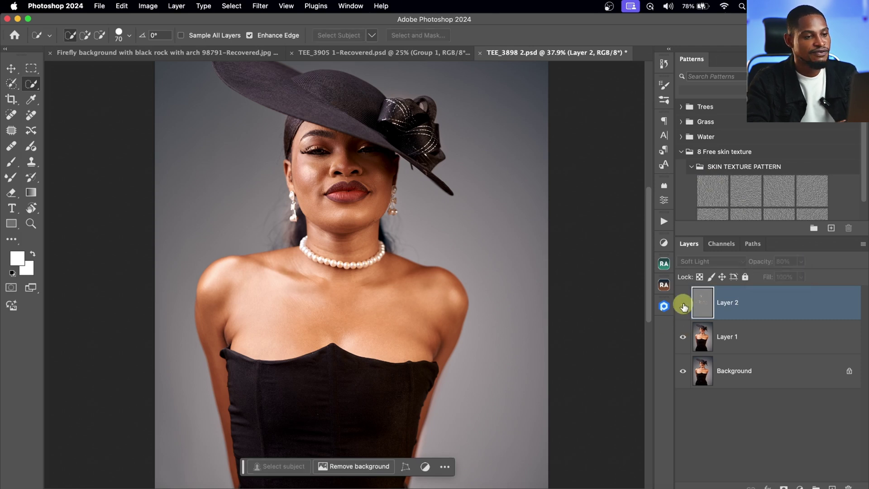
left_click(683, 303)
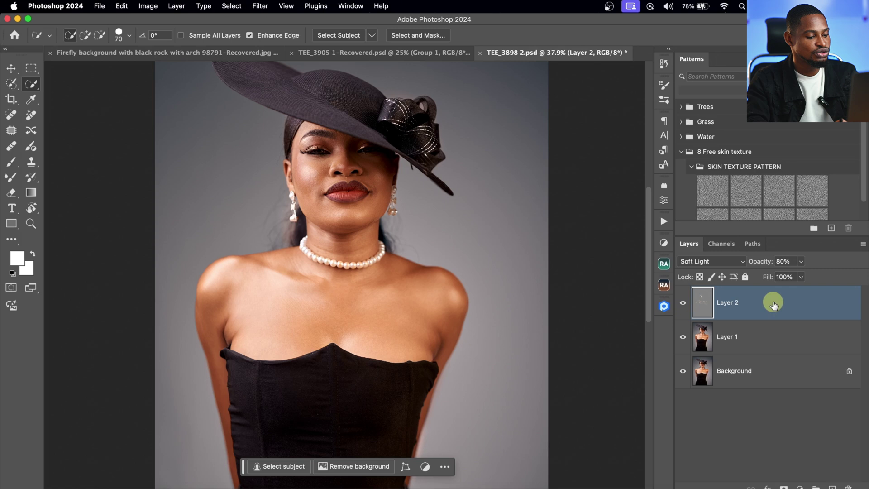
Stamp all visible layers into a new layer and open the Retouch4me Portrait Volumes filter on it.
key("super+shift+alt+e")
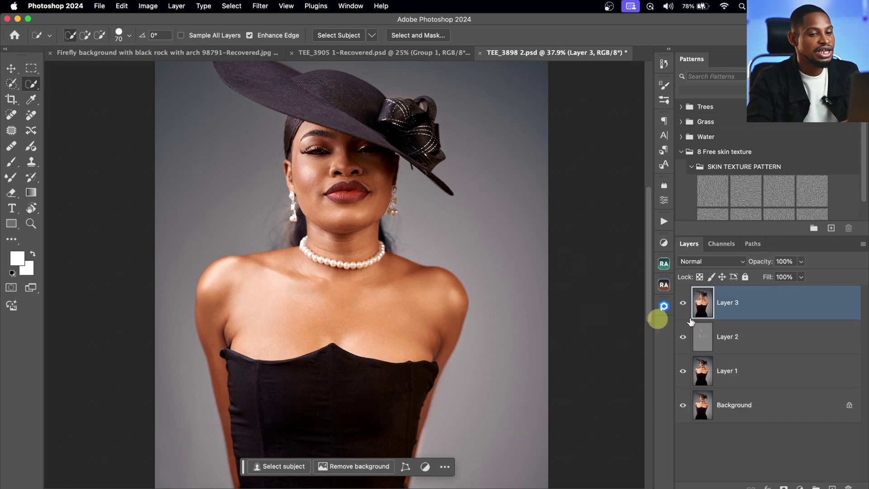
left_click(260, 5)
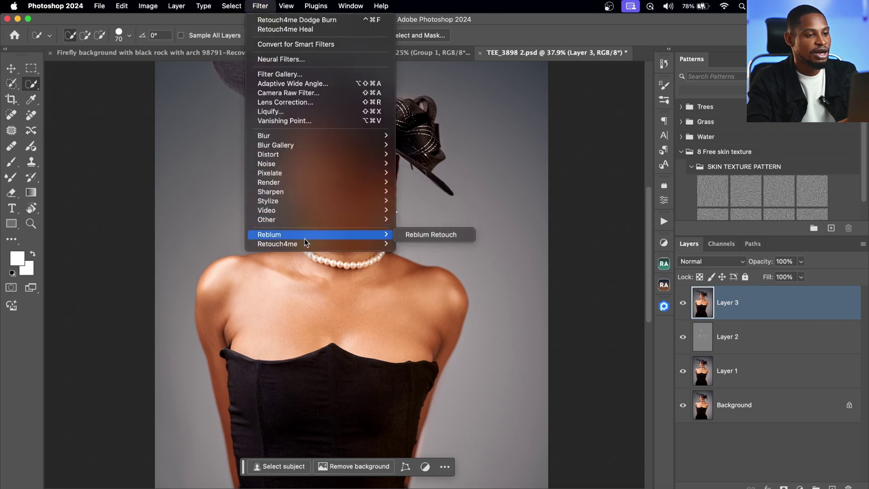
mouse_move(304, 243)
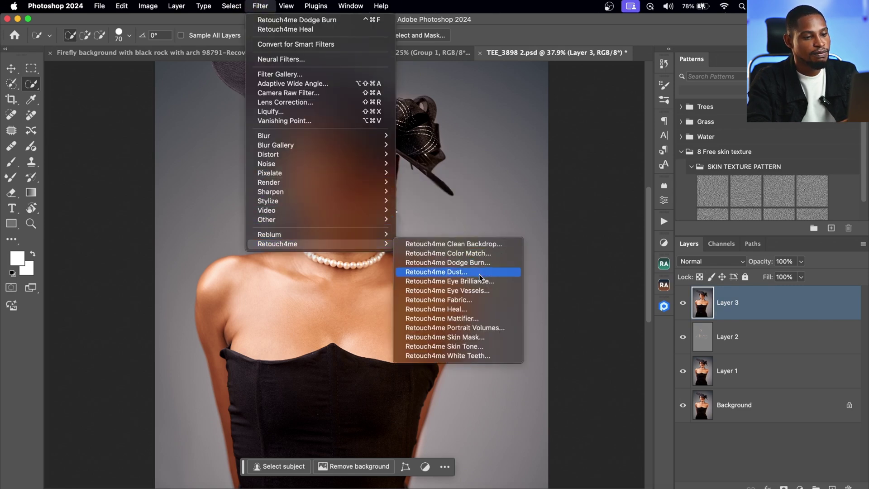
left_click(454, 185)
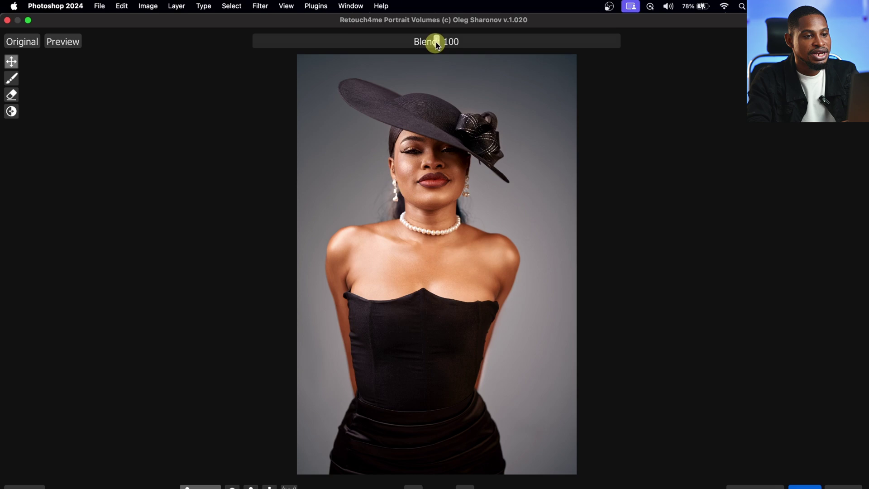
Try Portrait Volumes at Blend 200 on the face and shoulders, then apply it at Blend 100 with Soft Light Layer output.
left_click_drag(437, 43, 563, 45)
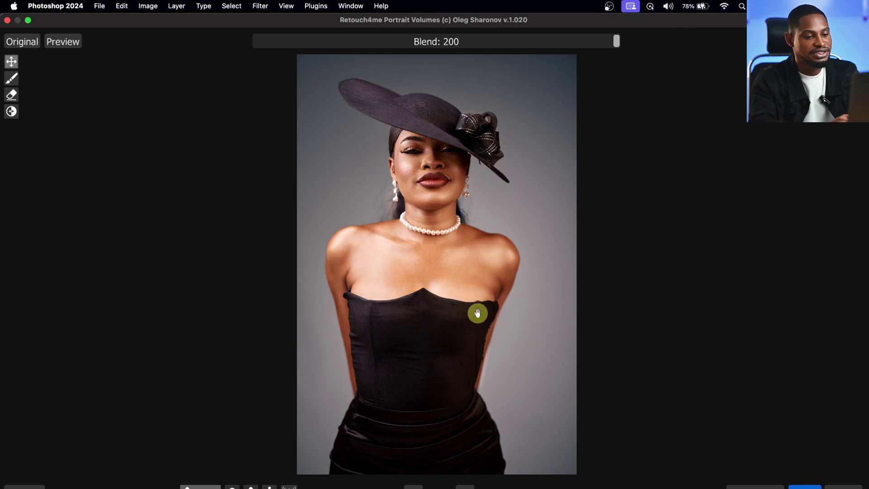
left_click(467, 487)
left_click_drag(484, 338, 487, 472)
left_click_drag(532, 238, 532, 336)
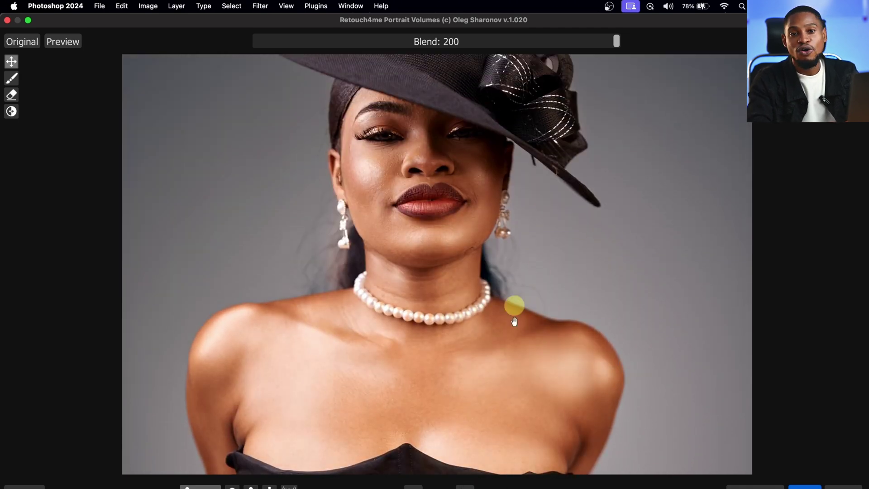
left_click(442, 41)
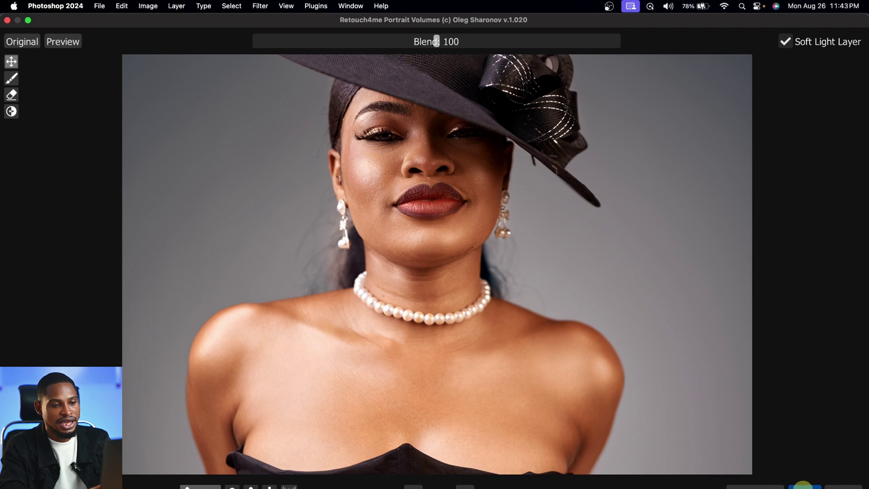
left_click(804, 486)
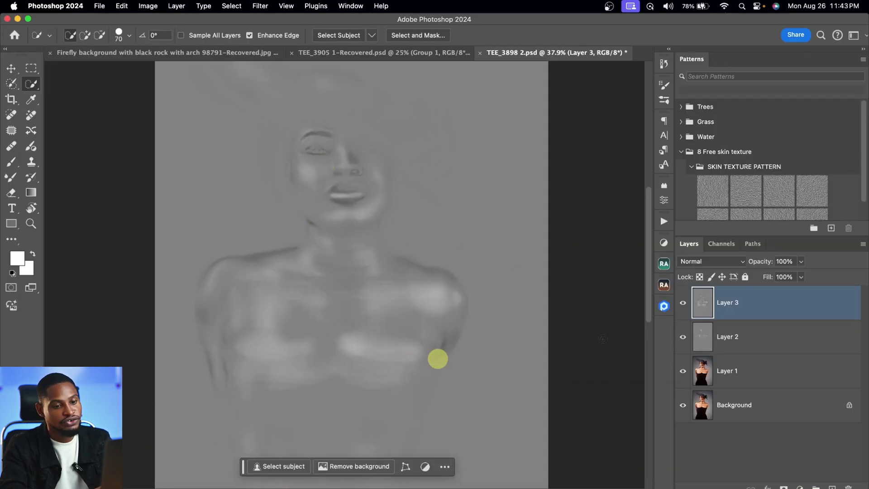
Set the Portrait Volumes layer, Layer 3, to Soft Light and reduce its opacity to 46%.
left_click(716, 264)
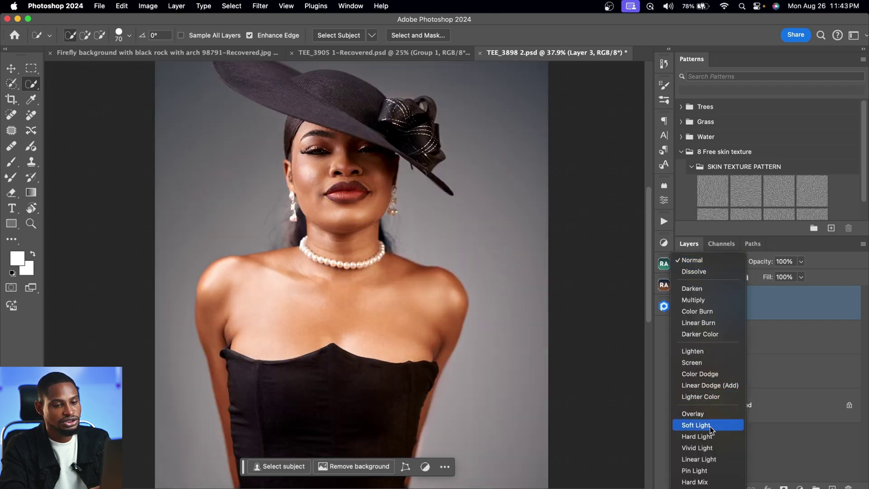
left_click(709, 427)
left_click(786, 319)
left_click(801, 262)
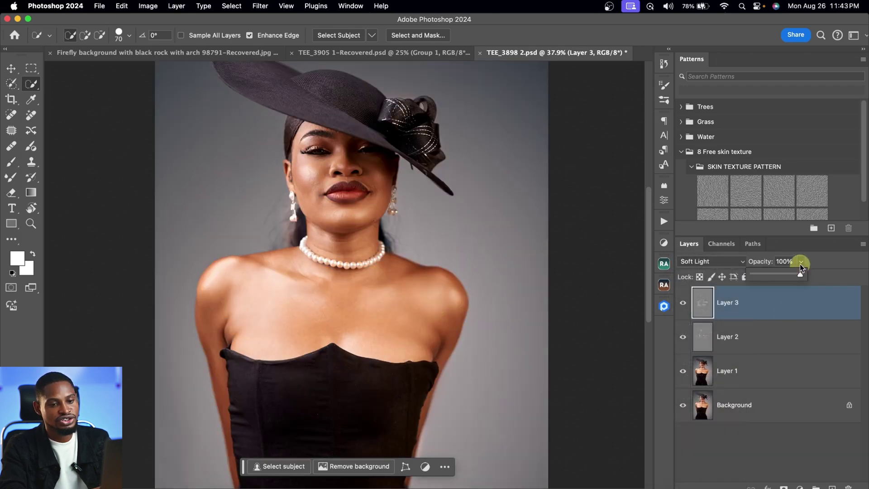
left_click(800, 269)
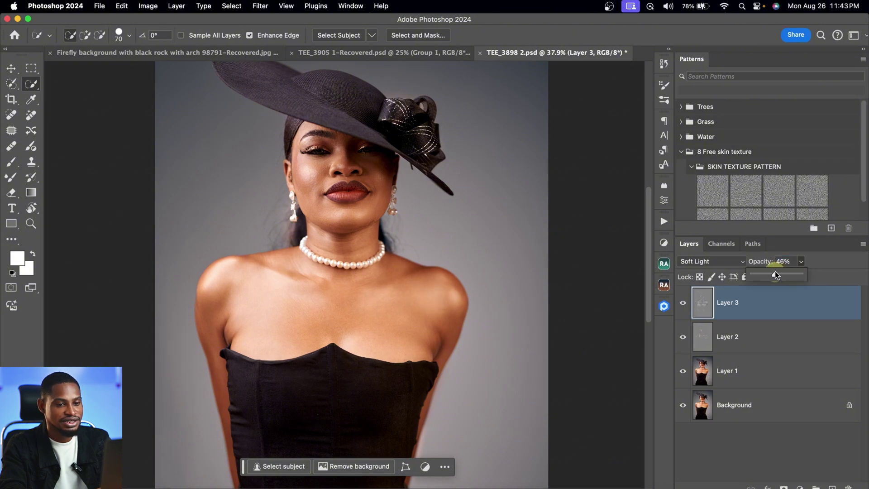
left_click(261, 7)
mouse_move(317, 253)
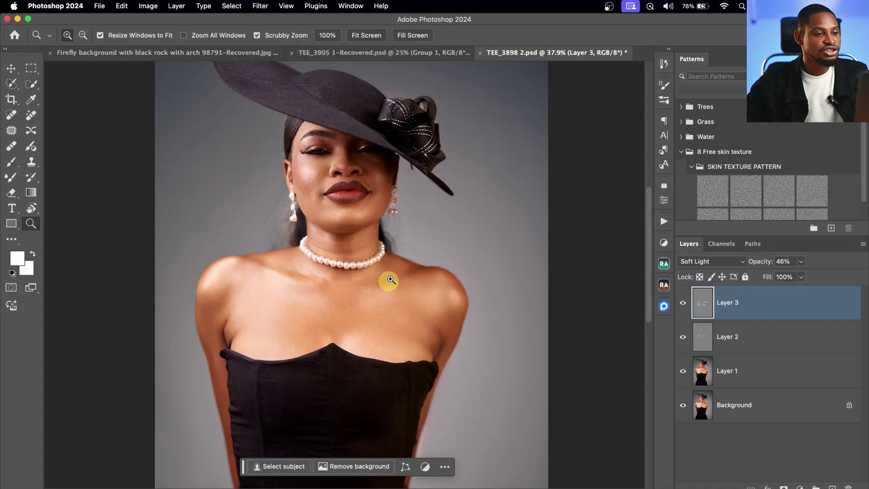
Group Layers 1 to 3 and compare the retouch with the original by hiding and showing the group.
scroll(387, 281, "down", 4)
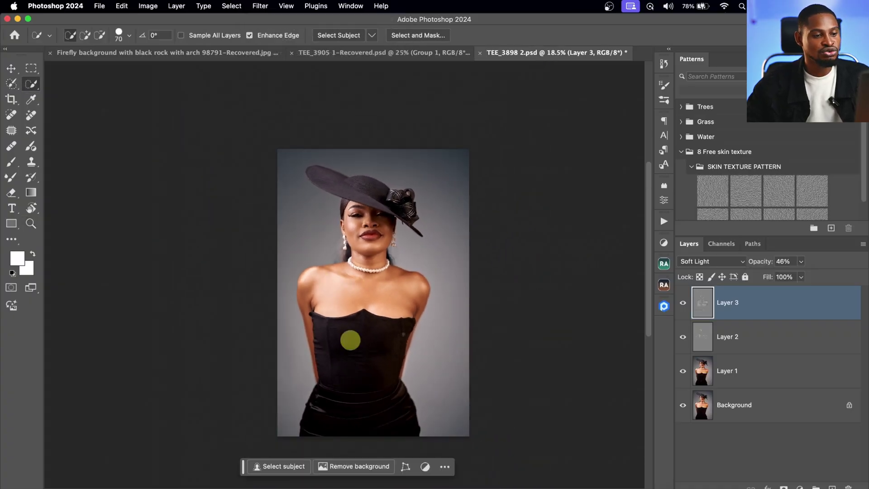
left_click(771, 372, "shift")
key("super+g")
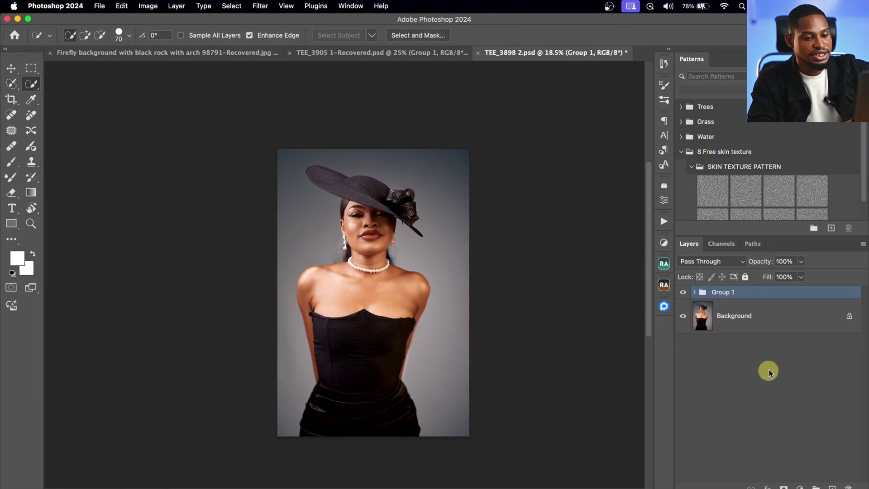
left_click(683, 293)
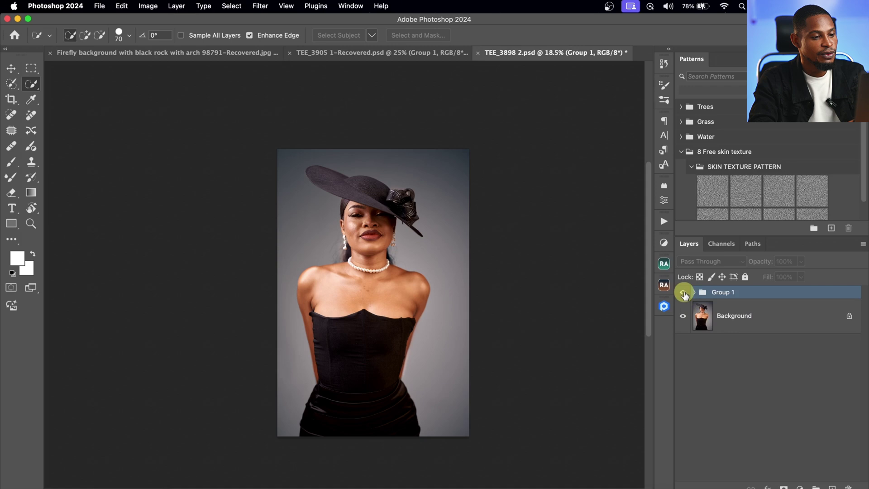
left_click(684, 294)
left_click(684, 294)
left_click(683, 293)
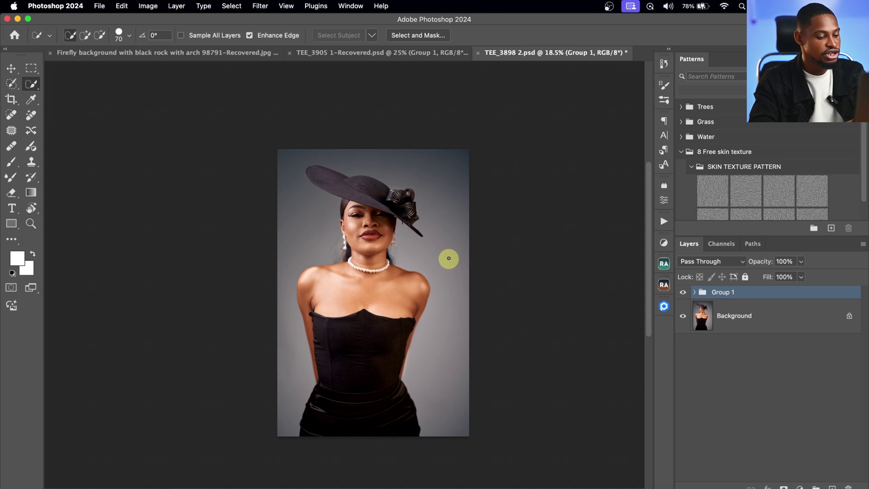
Stamp the visible layers into a new layer and crop to a wider 4:5 canvas, filling the added sides with Content-Aware Fill.
key("super+shift+alt+e")
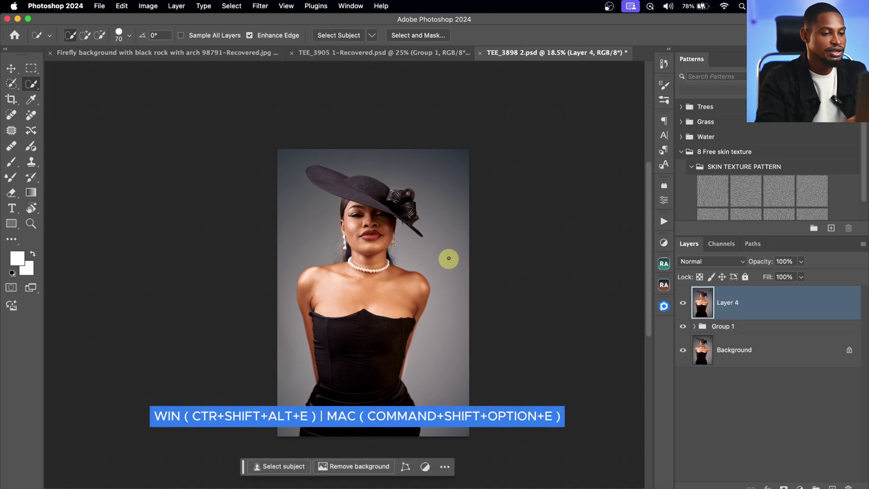
left_click(11, 99)
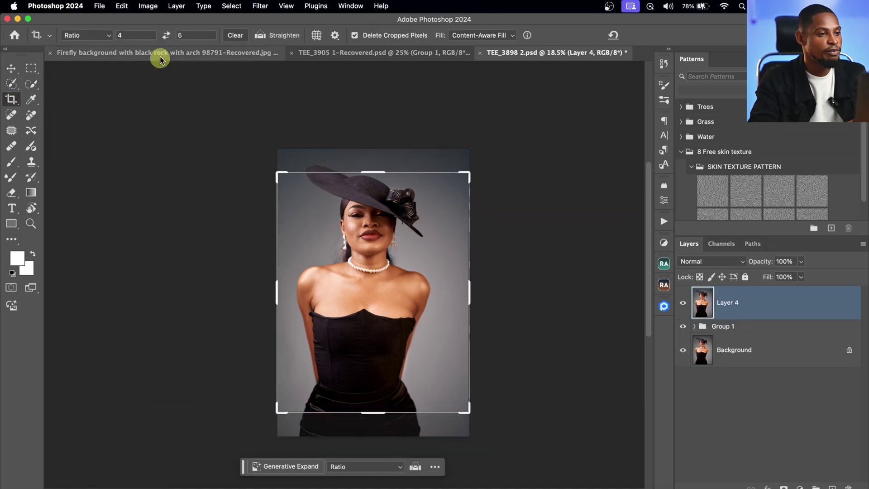
left_click_drag(466, 172, 481, 156)
left_click_drag(410, 188, 422, 199)
left_click_drag(472, 163, 490, 150)
mouse_move(441, 166)
left_mouse_down()
mouse_move(453, 186)
mouse_move(419, 199)
mouse_move(436, 165)
left_mouse_up()
left_click(437, 43)
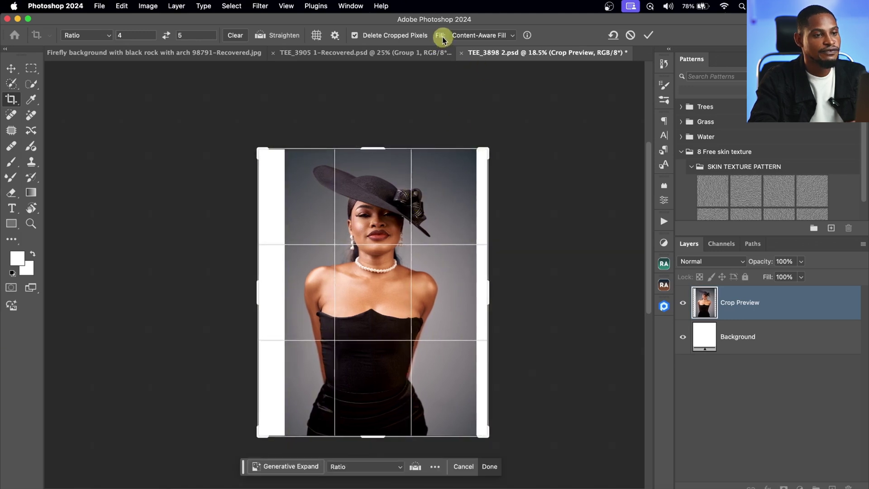
left_click(475, 36)
left_click(493, 60)
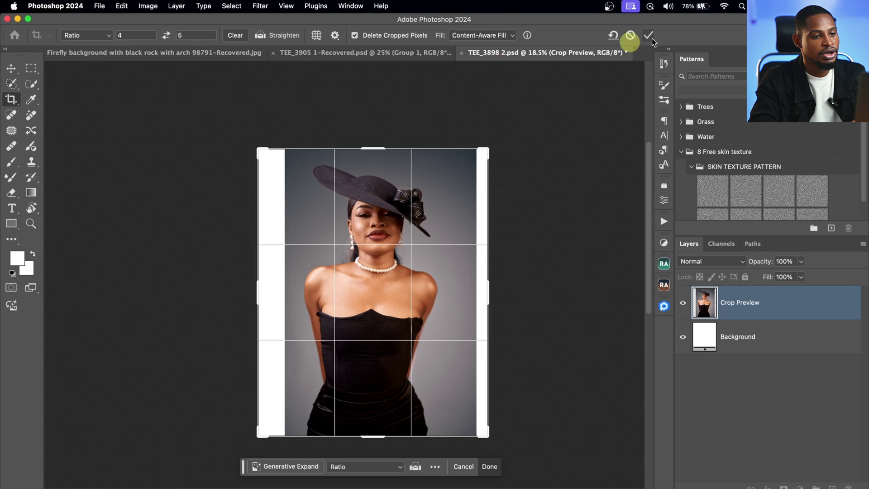
left_click(648, 36)
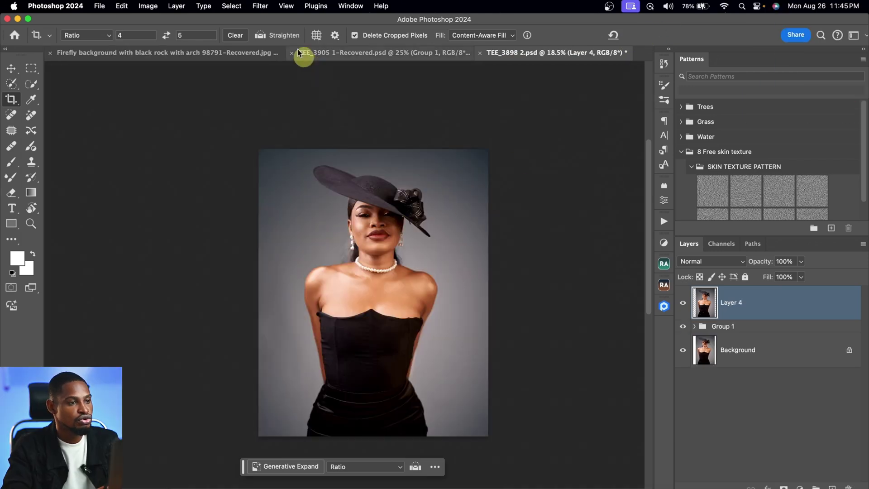
Colour grade Layer 4 in Camera Raw with the "midblack and orange" user preset at 54, and apply the filter.
left_click(261, 6)
left_click(287, 102)
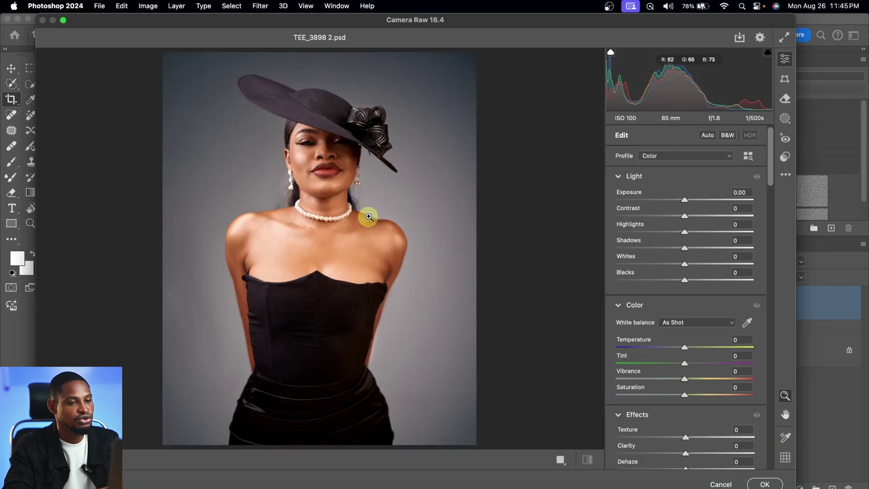
left_click(785, 159)
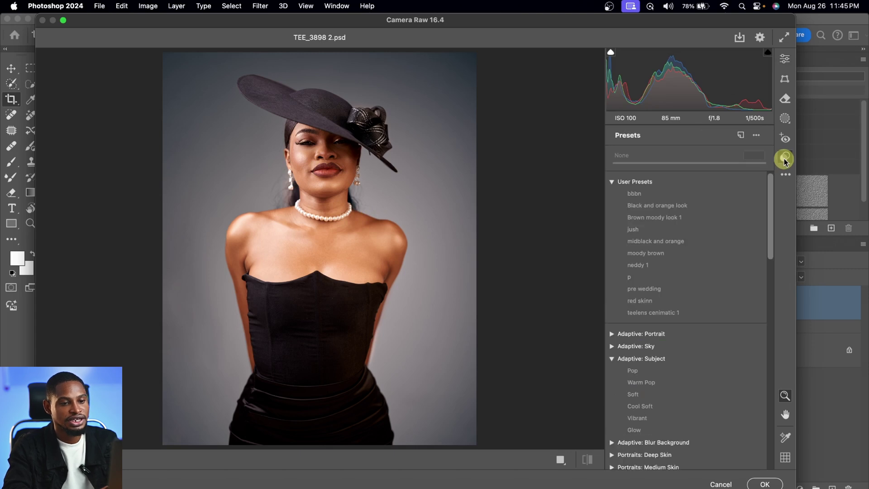
left_click(670, 245)
left_click(692, 159)
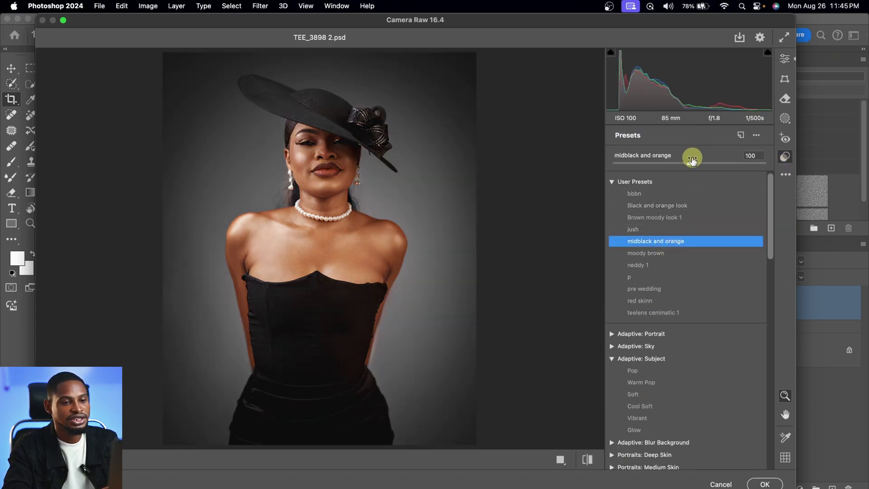
left_click_drag(680, 164, 662, 166)
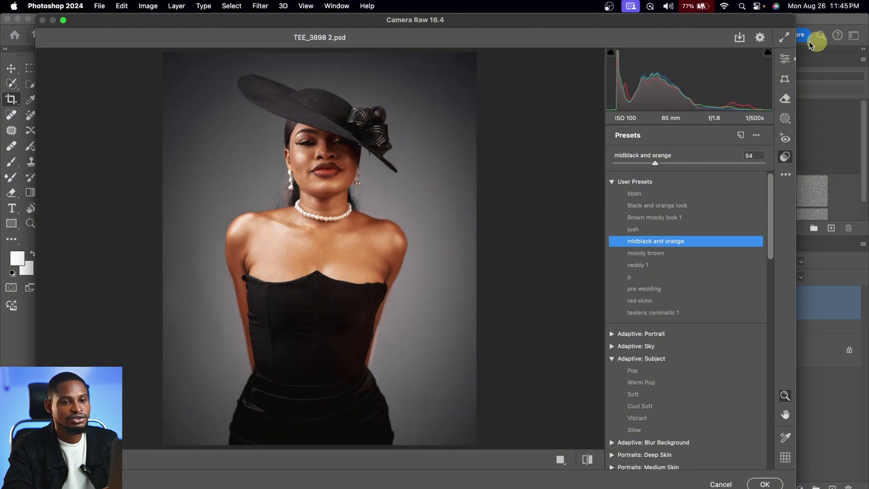
left_click(785, 59)
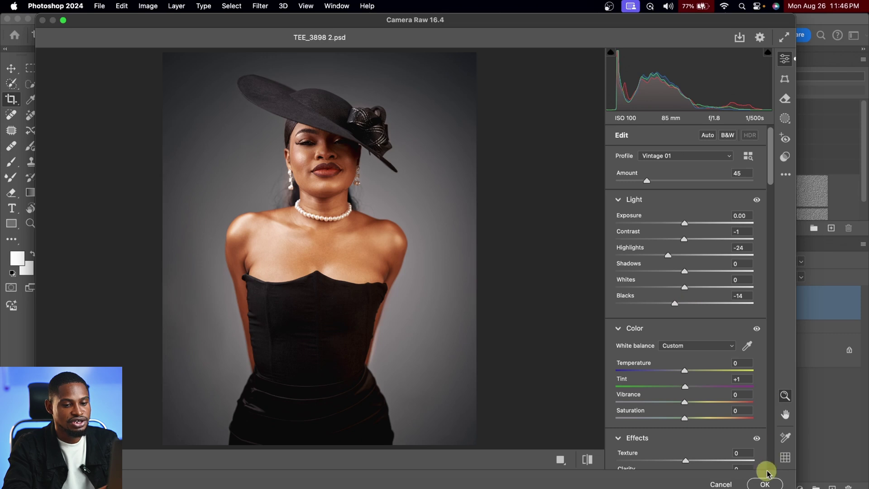
left_click(763, 483)
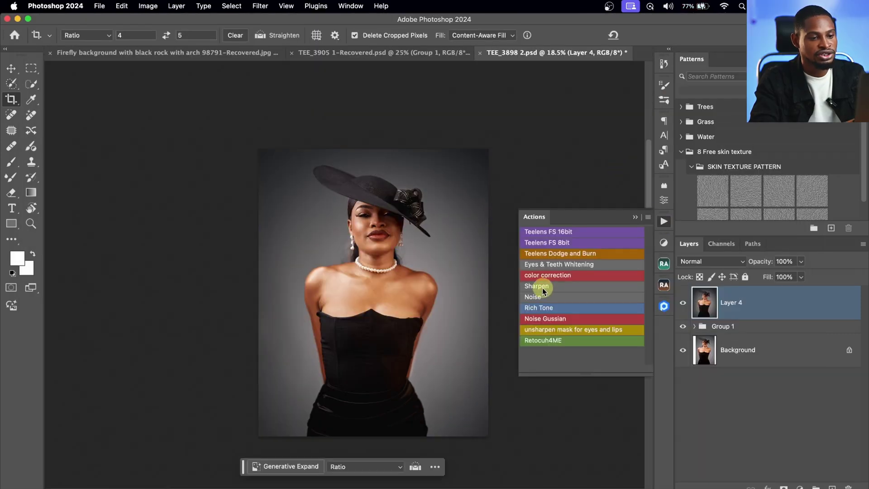
Run the Noise action on the portrait and reduce the noise layer's opacity to 30%.
left_click(537, 297)
key("z")
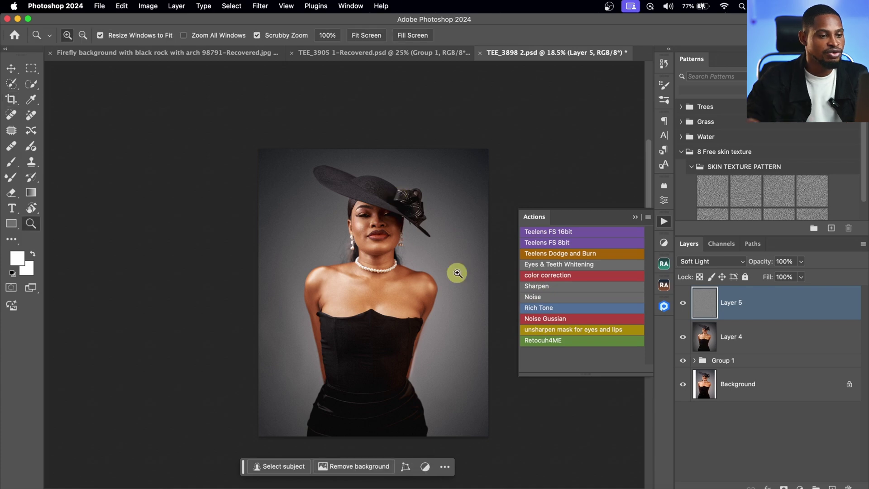
left_click_drag(425, 241, 442, 197)
key("c")
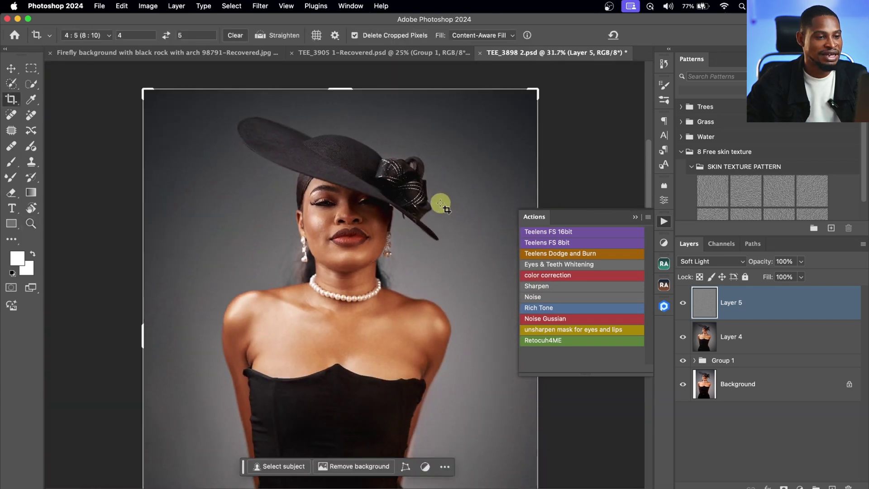
key("z")
left_click_drag(398, 248, 327, 250)
key("c")
left_click(801, 261)
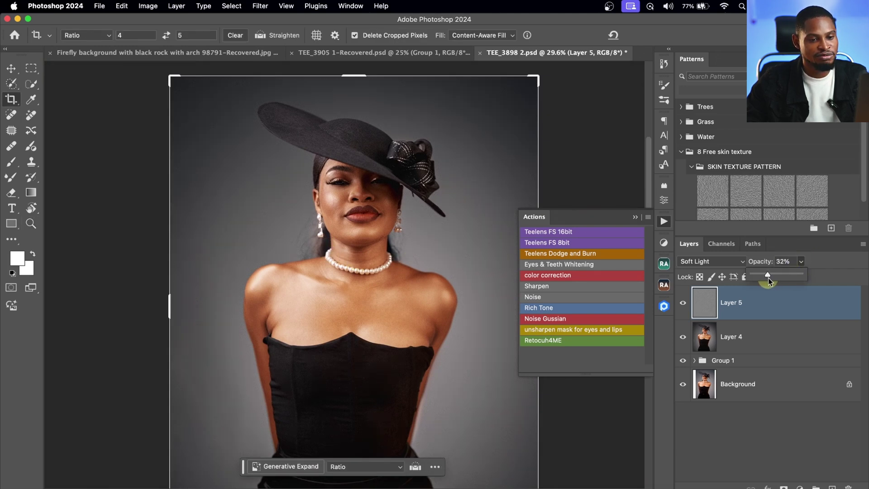
left_click_drag(767, 278, 766, 278)
left_click(635, 217)
key("z")
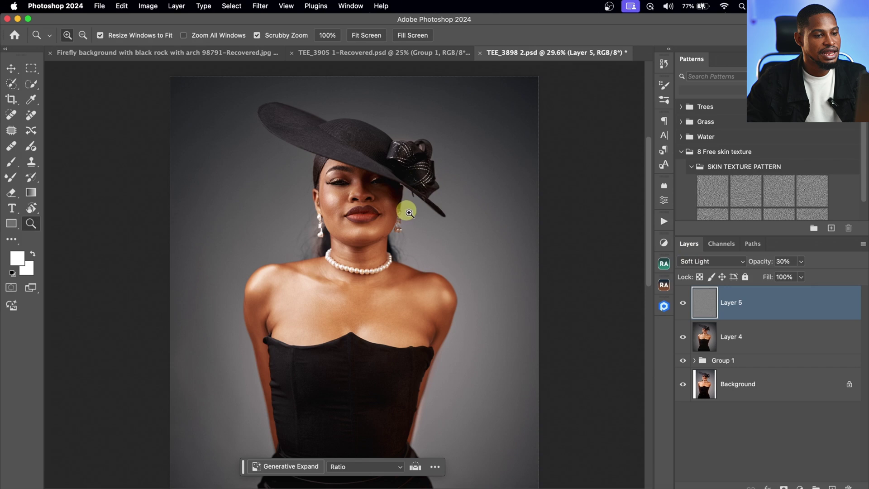
left_click_drag(409, 212, 349, 219)
key("c")
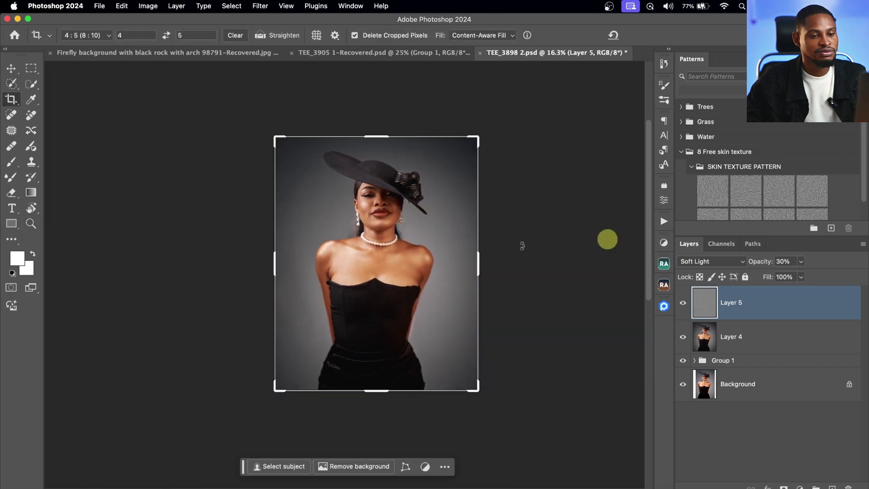
Add a Levels adjustment layer with input black 6 and input white 250, and compare the image with and without it.
left_click(660, 244)
left_click(529, 274)
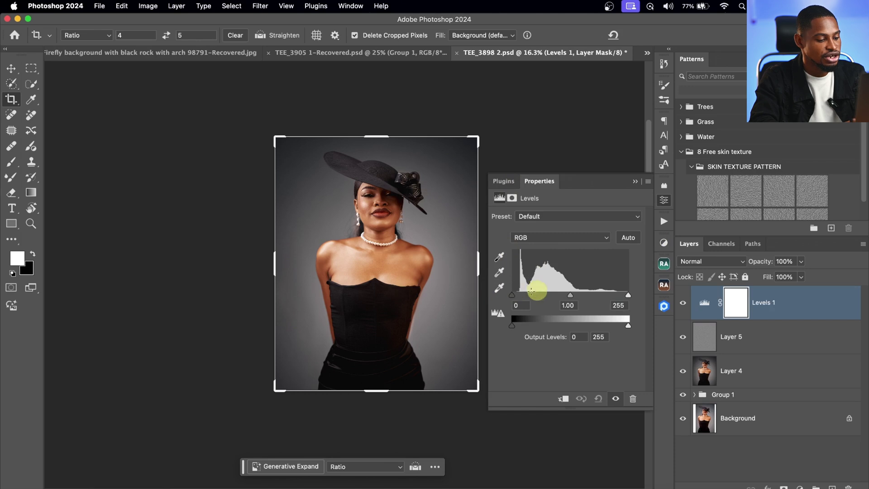
left_click(513, 297, "alt")
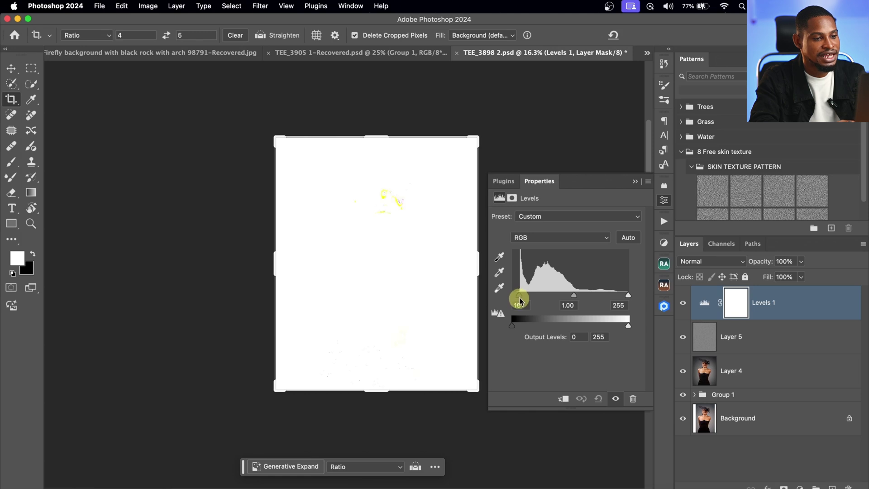
left_click_drag(519, 301, 520, 297)
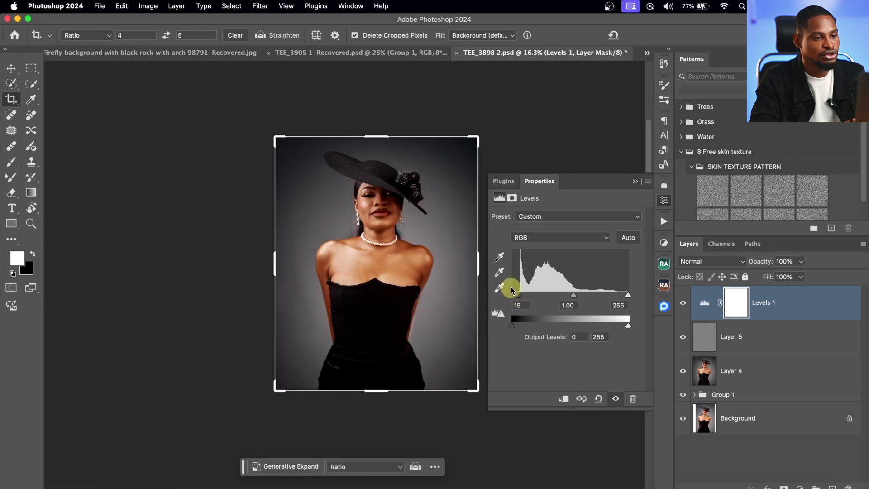
left_click_drag(628, 297, 628, 297)
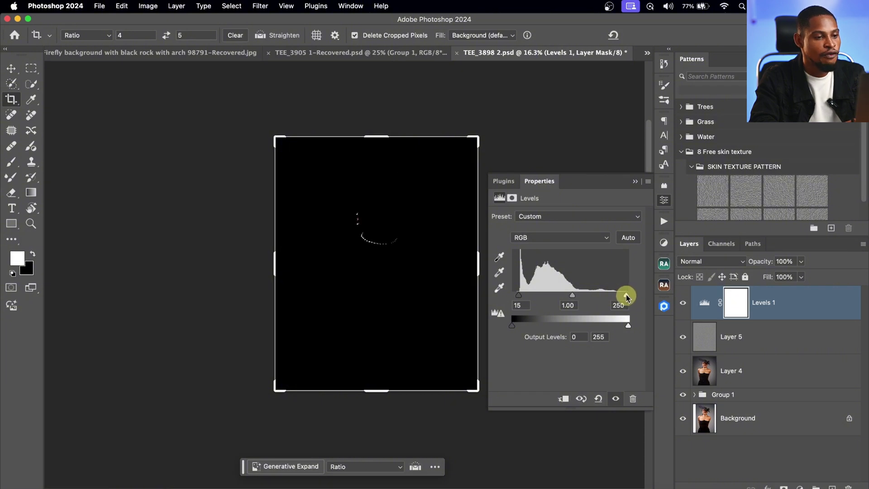
left_click_drag(627, 297, 625, 295)
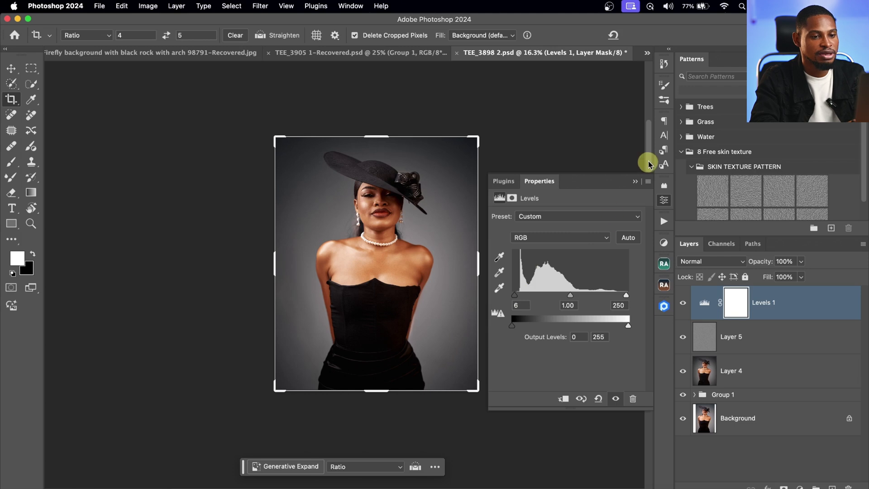
left_click(635, 181)
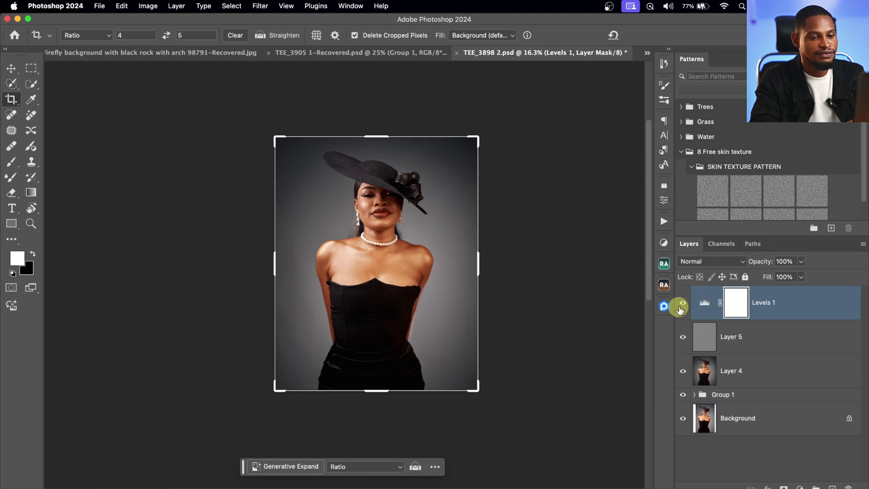
left_click(683, 303)
left_click(683, 303)
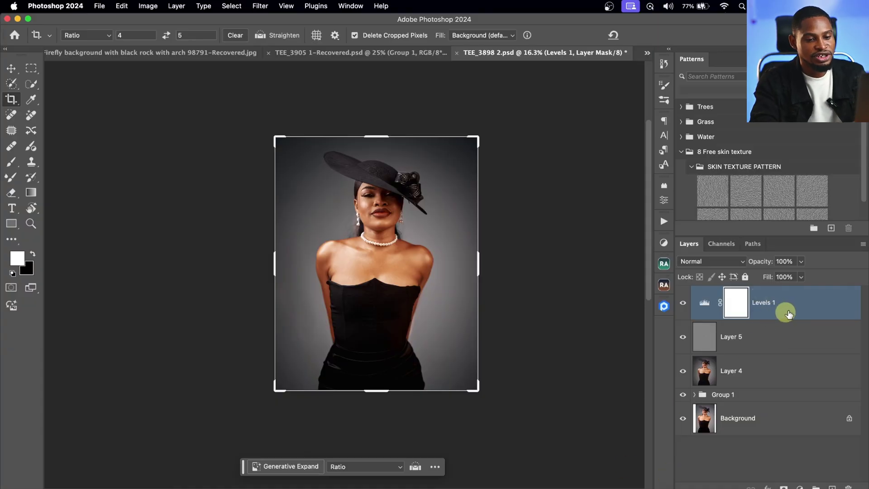
Stamp all visible layers into a new layer on top and select the entire canvas.
key("alt+shift+super+e")
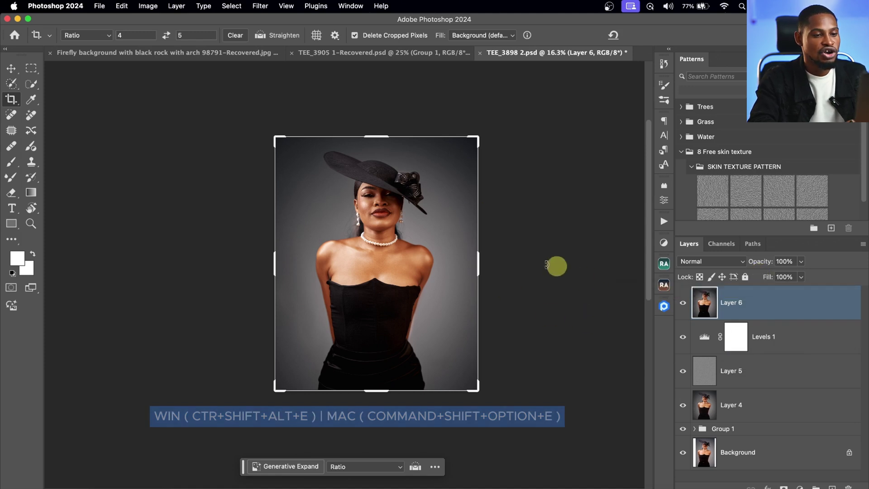
key("super+a")
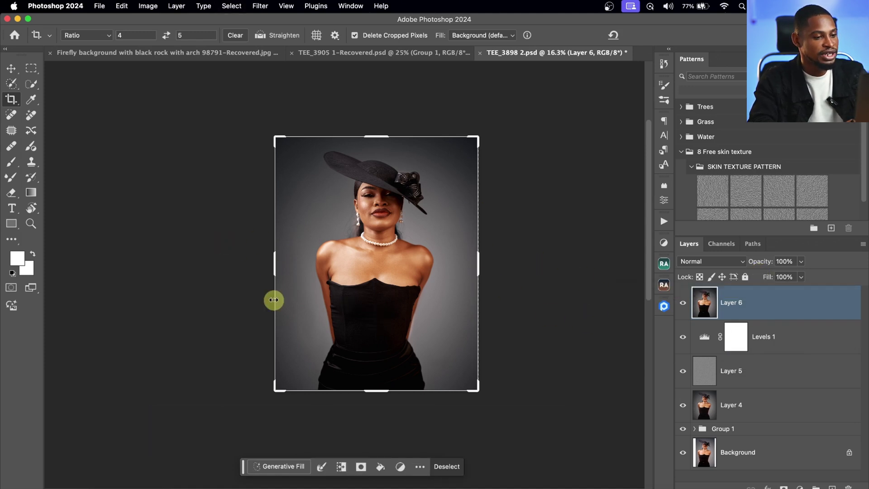
left_click(12, 161)
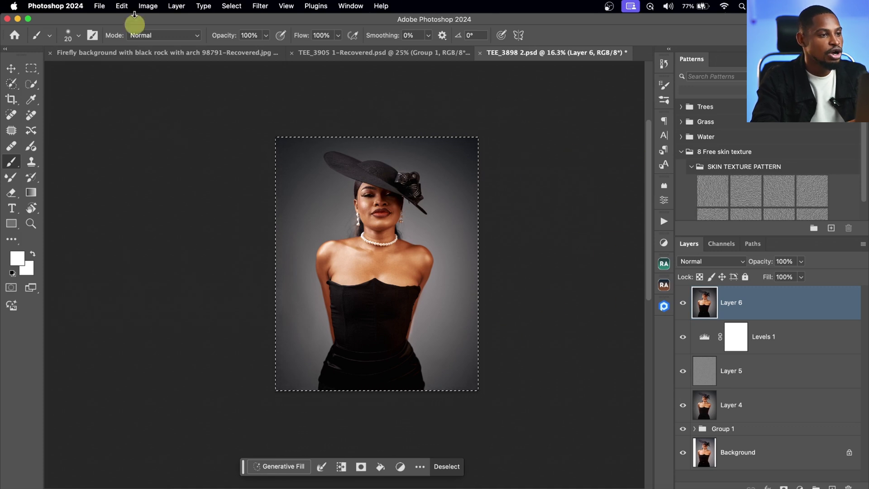
Stroke the selection with a 100 px white border located inside, deselect, and compare the image with the bordered layer hidden and shown.
left_click(122, 6)
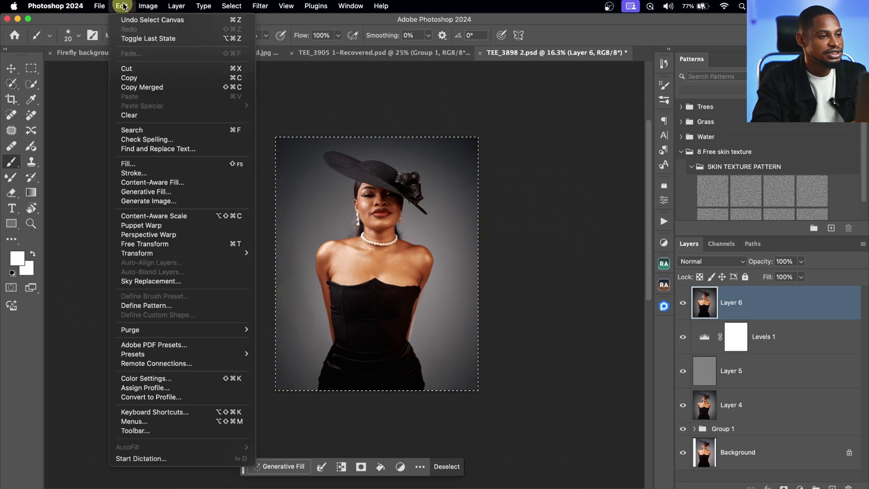
left_click(136, 173)
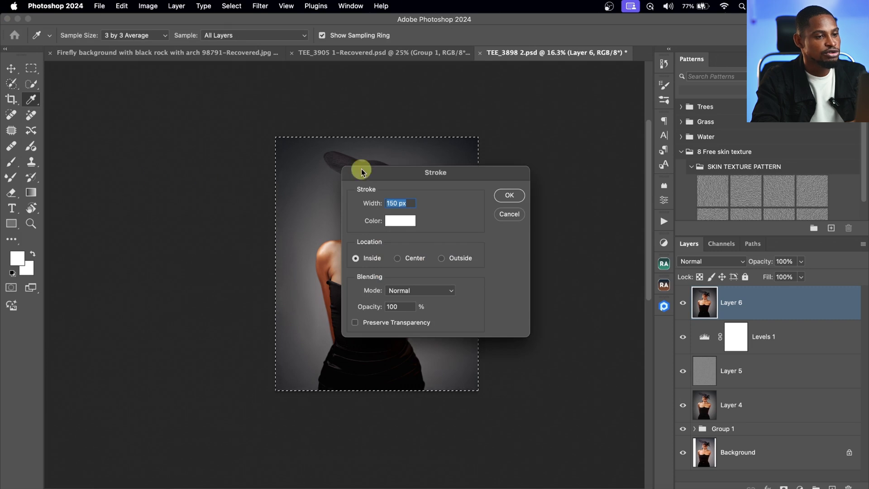
left_click_drag(419, 177, 455, 174)
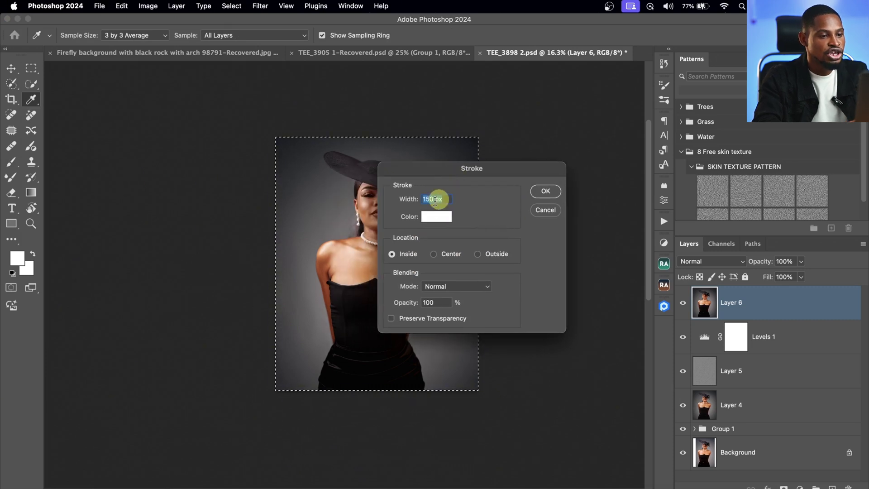
type("100")
left_click(395, 254)
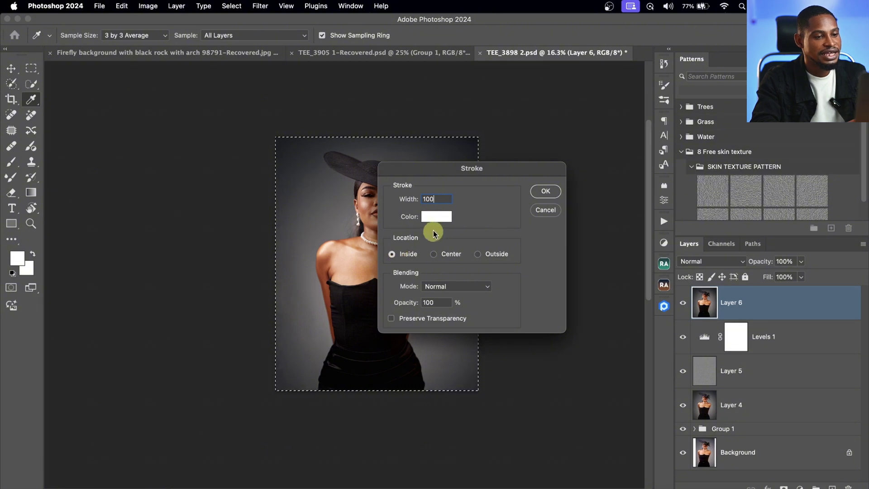
left_click(436, 218)
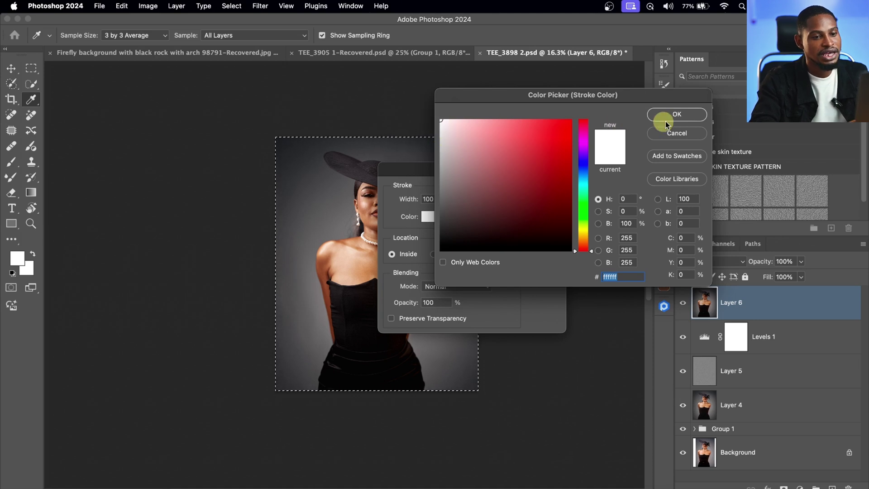
left_click(679, 115)
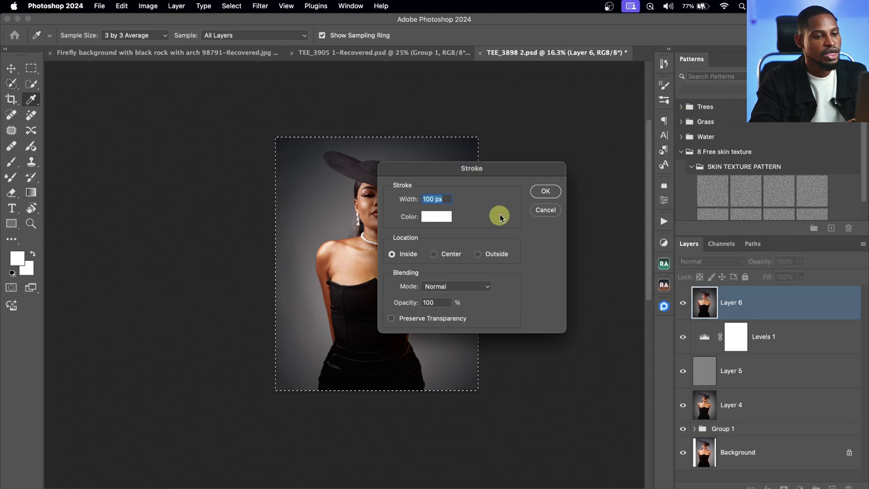
left_click(546, 191)
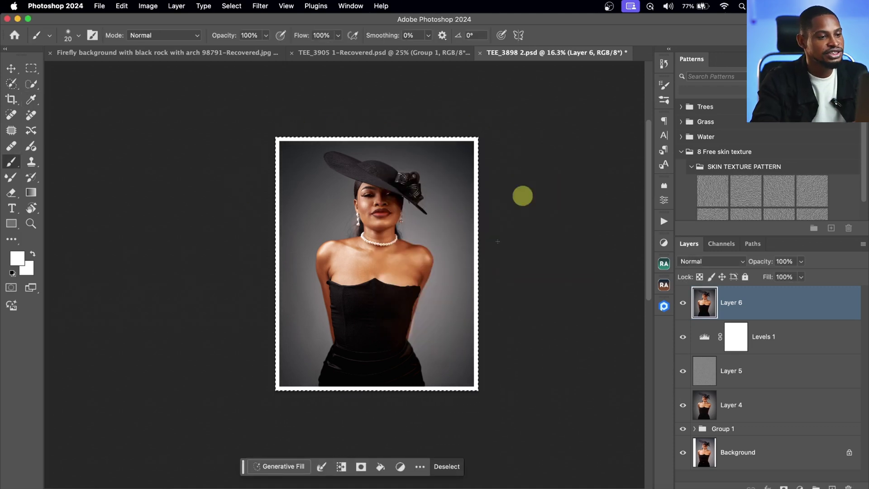
key("super+d")
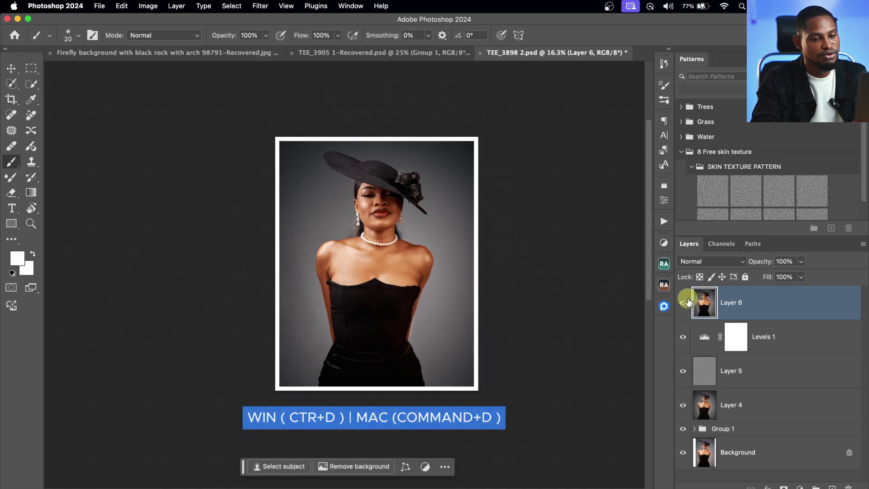
left_click(683, 302)
left_click(684, 306)
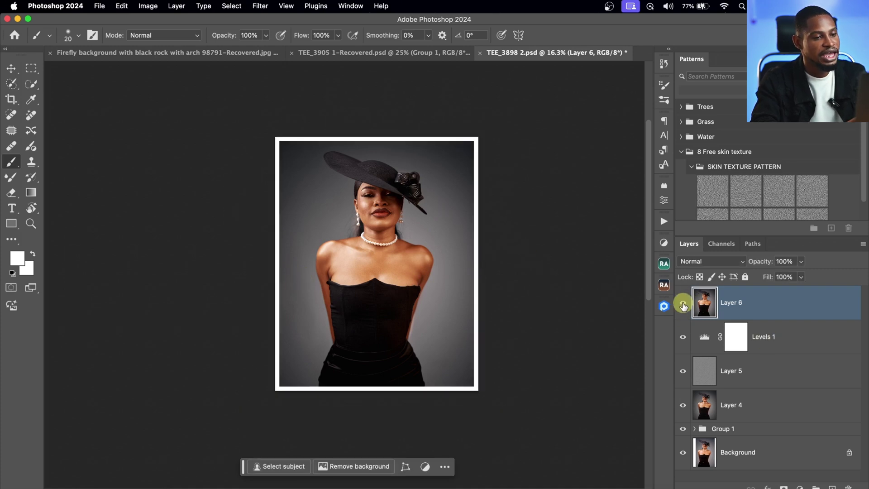
left_click(683, 306)
left_click(683, 306)
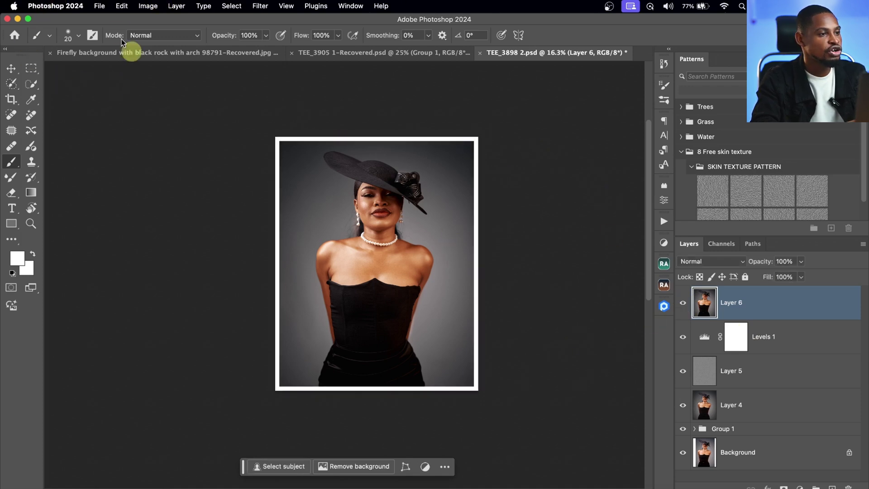
Open the Save for Web (Legacy) export settings for the bordered portrait.
left_click(99, 7)
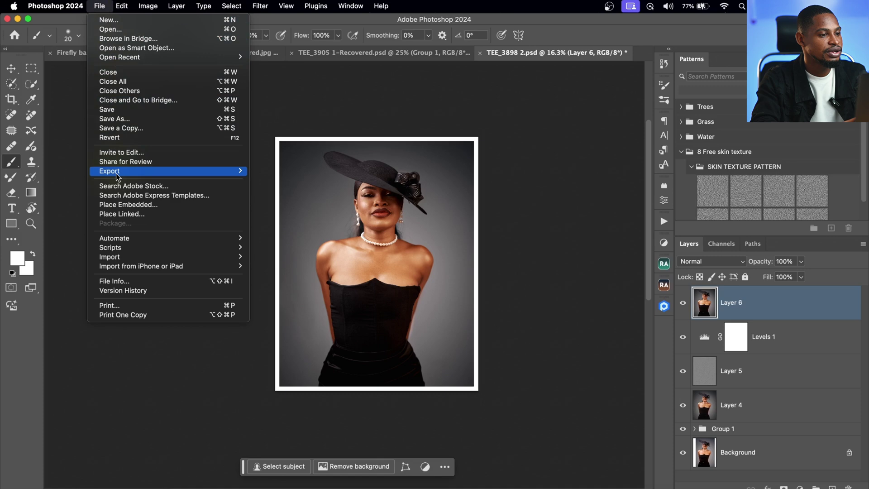
mouse_move(117, 176)
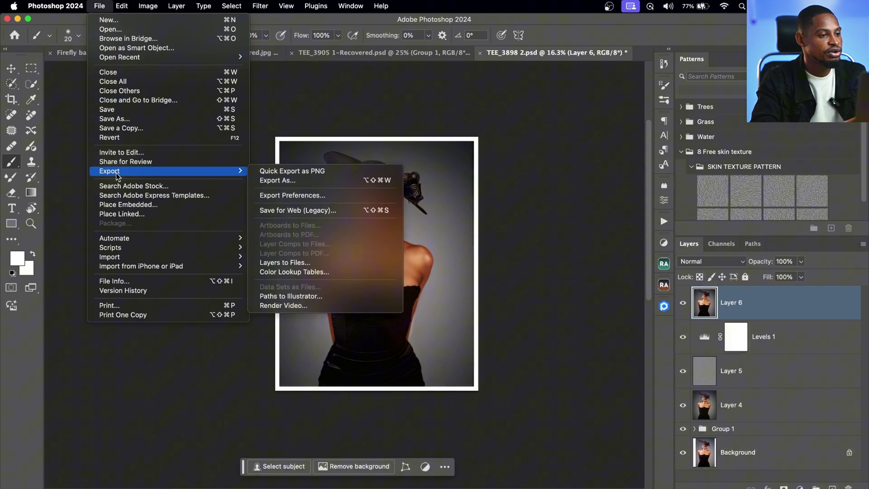
left_click(301, 211)
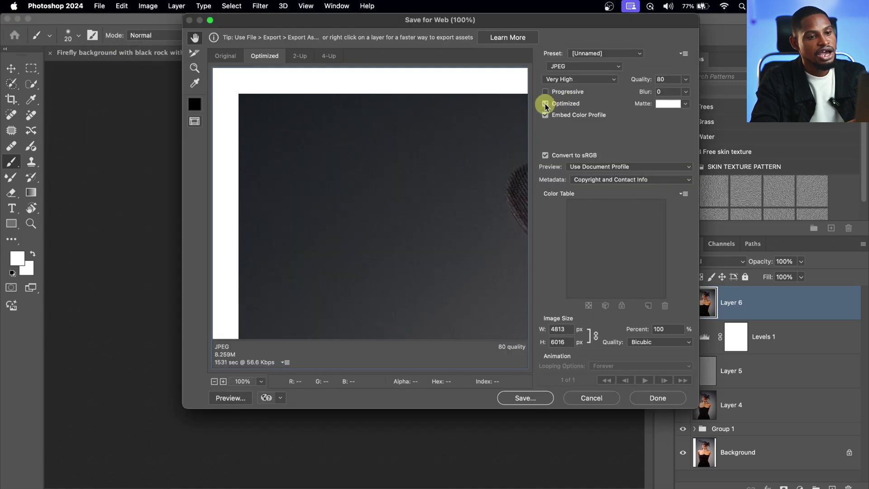